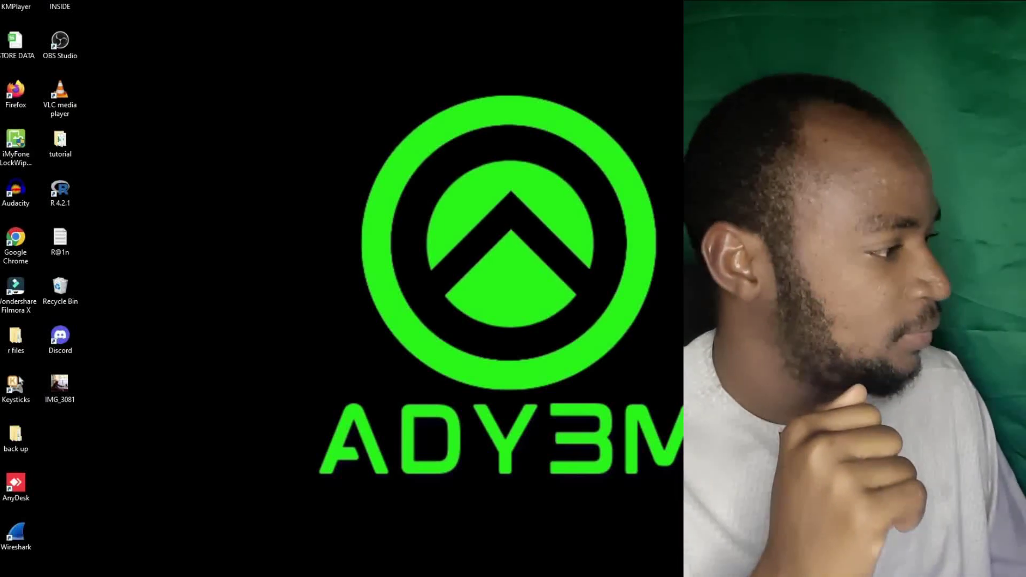
- Search Google for 'openai' from a new browser tab
{"action": "key", "text": "alt+Tab"}
{"action": "left_click", "coordinate": [519, 206]}
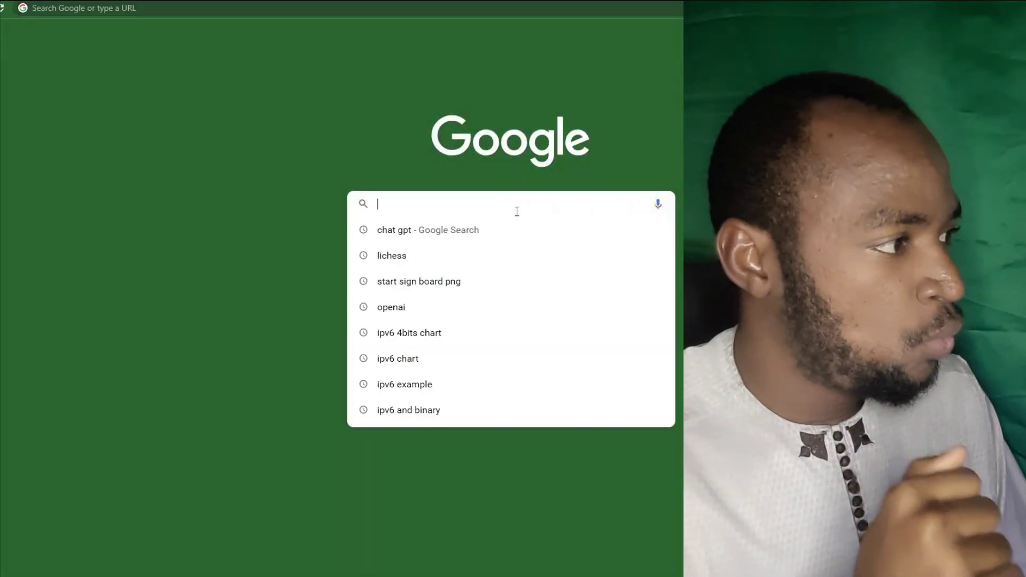
{"action": "type", "text": "opem"}
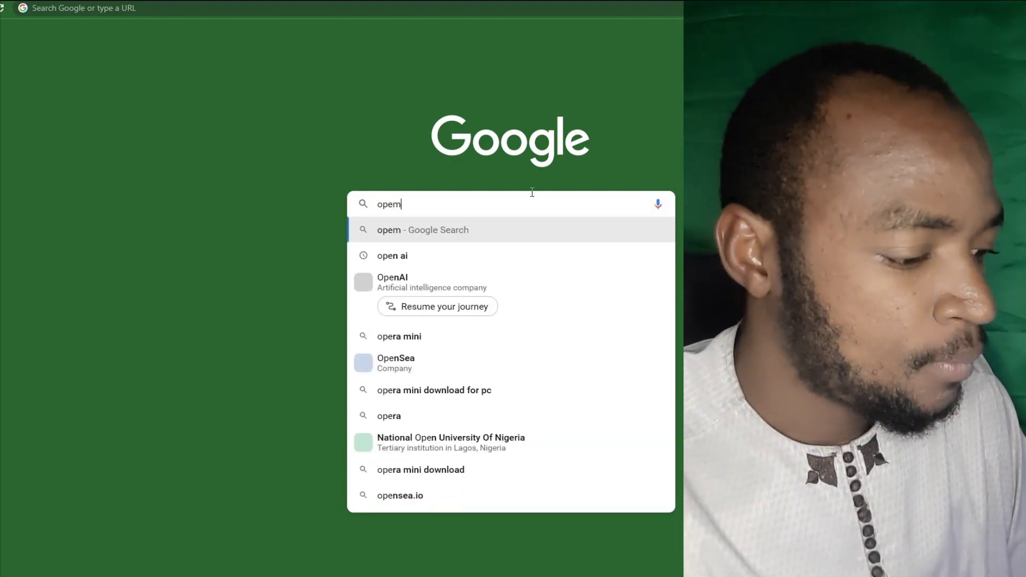
{"action": "key", "text": "BackSpace"}
{"action": "type", "text": "nai"}
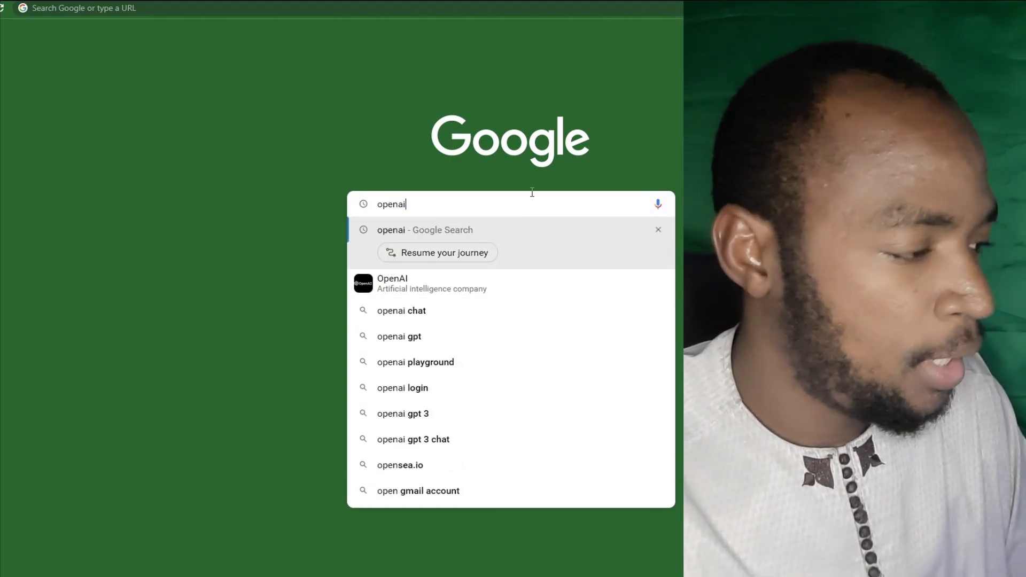
{"action": "key", "text": "Return"}
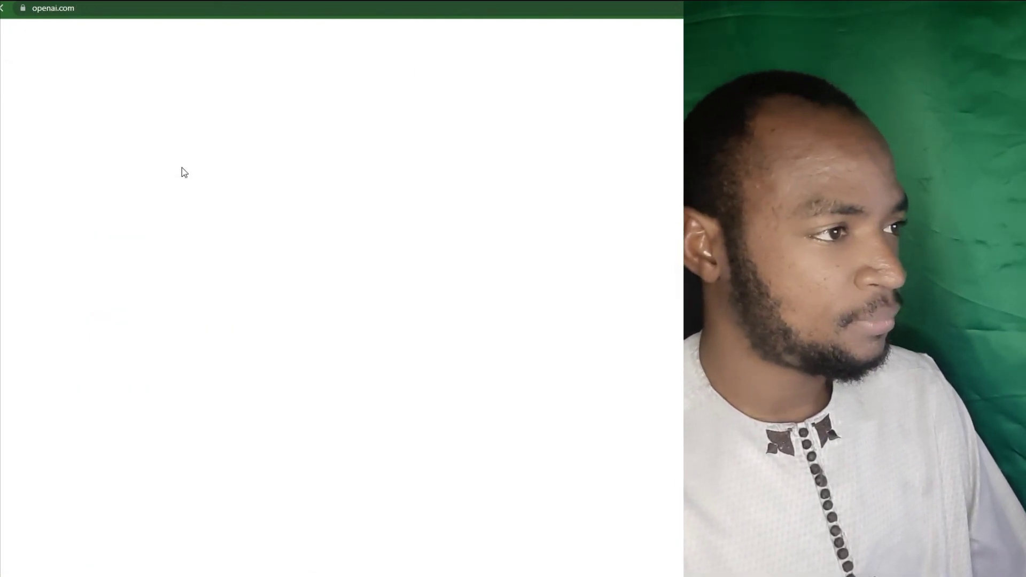
- Open the ChatGPT announcement from the OpenAI homepage footer, then go on to try ChatGPT
{"action": "scroll", "coordinate": [200, 249], "scroll_direction": "down", "scroll_amount": 2}
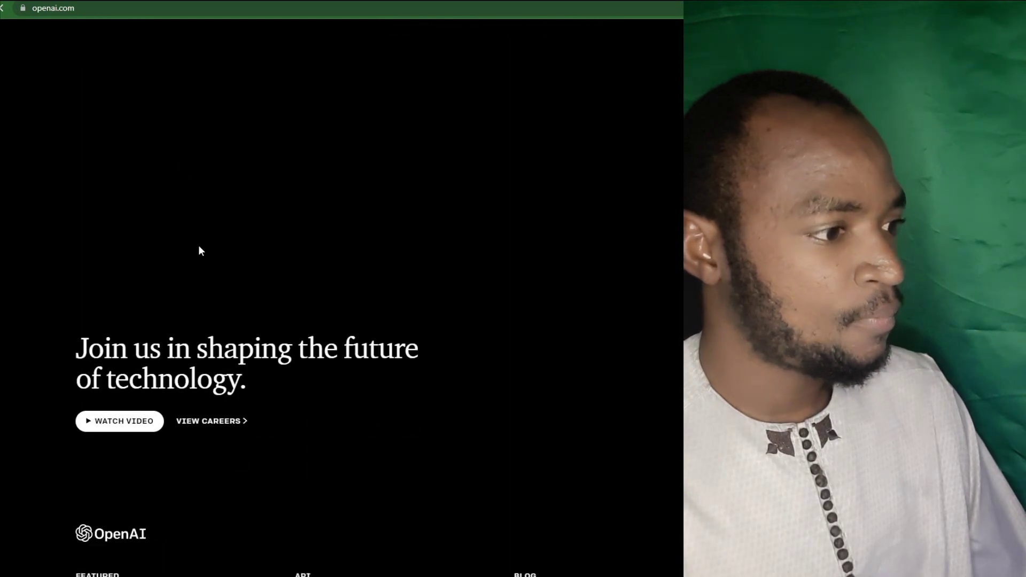
{"action": "scroll", "coordinate": [201, 250], "scroll_direction": "down", "scroll_amount": 3}
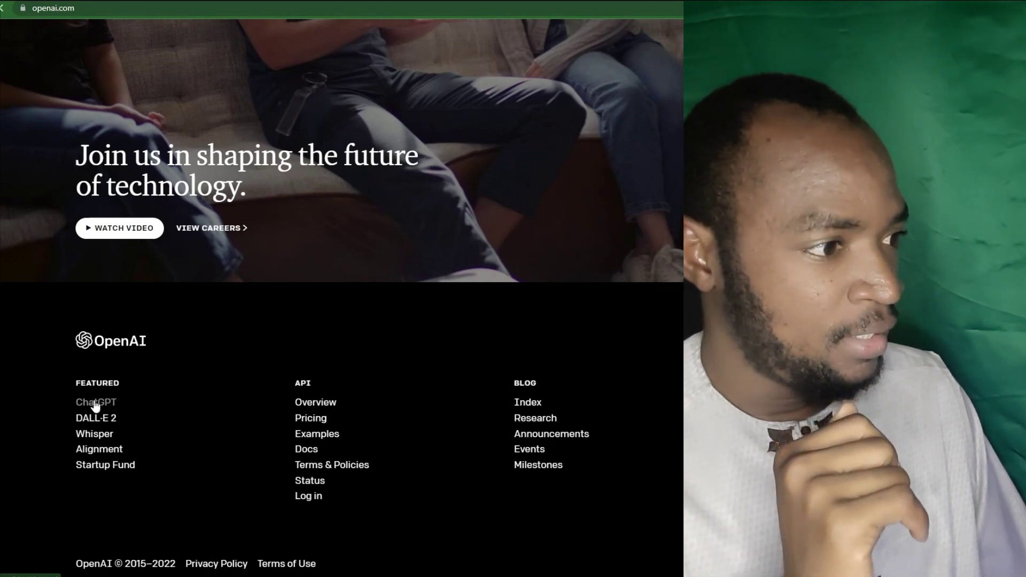
{"action": "left_click", "coordinate": [95, 405]}
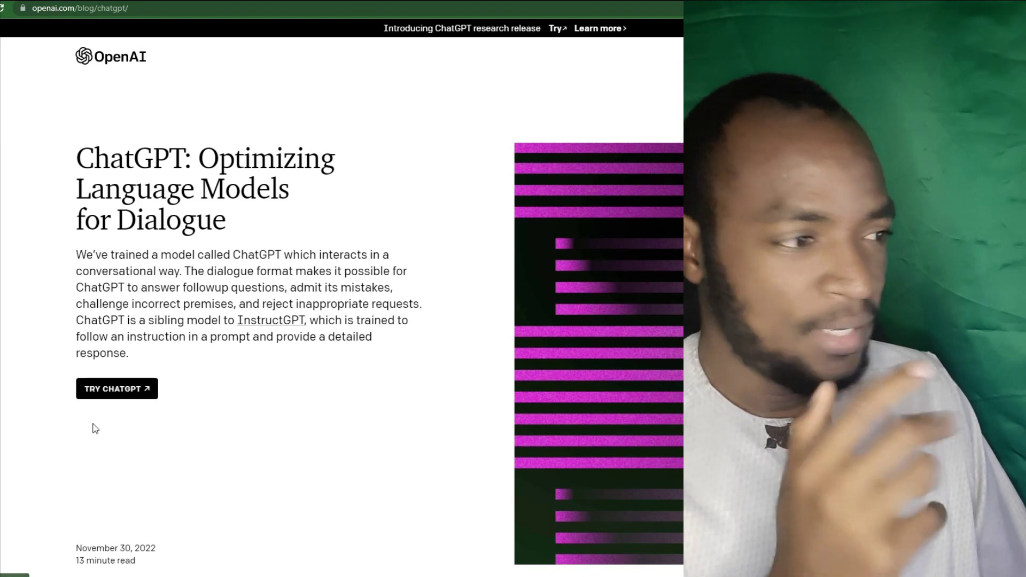
{"action": "left_click", "coordinate": [114, 390]}
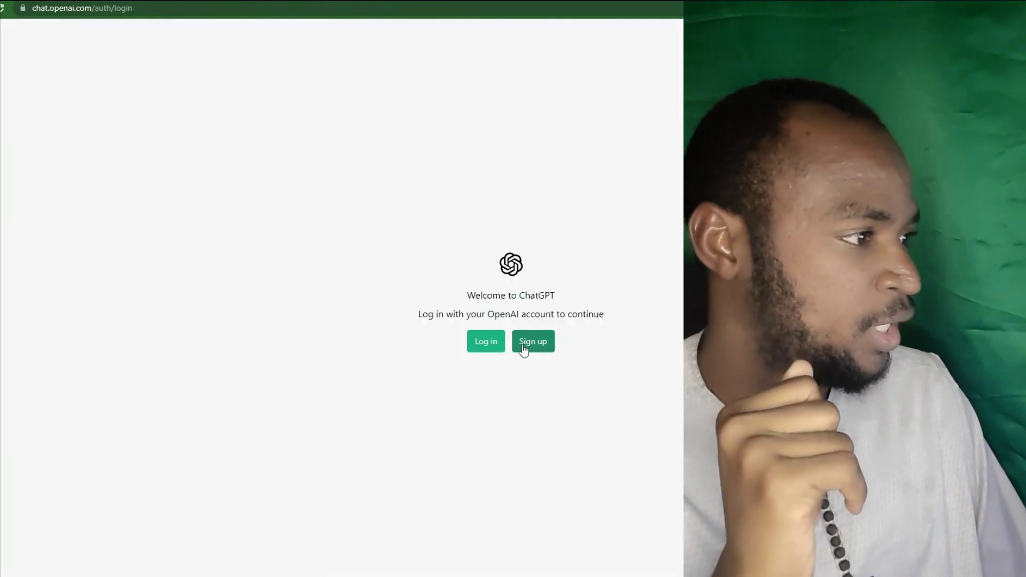
- Start a ChatGPT sign-up with Google, choosing the existing Google account
{"action": "left_click", "coordinate": [530, 349]}
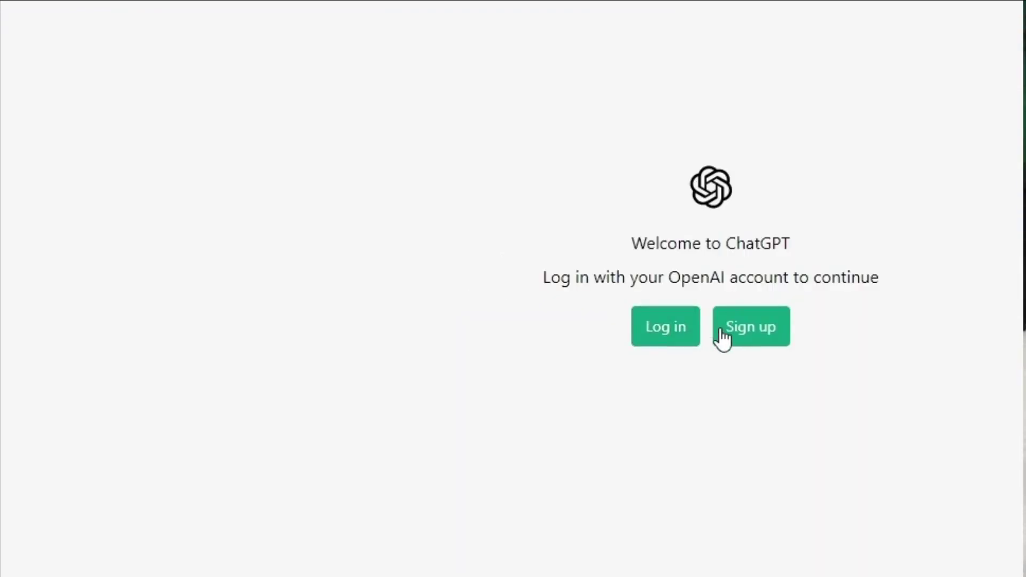
{"action": "left_click", "coordinate": [722, 338]}
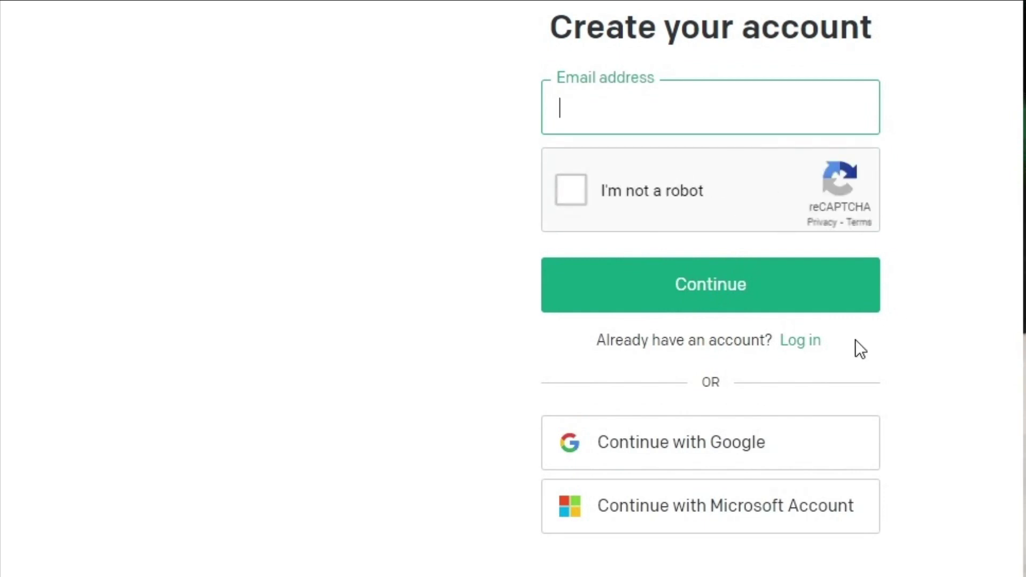
{"action": "left_click", "coordinate": [723, 438]}
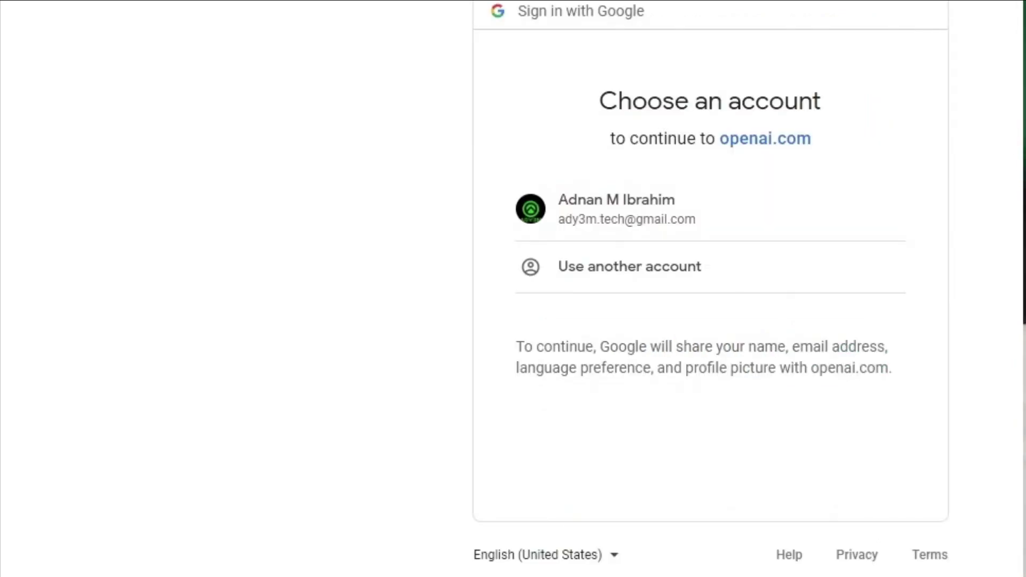
{"action": "left_click", "coordinate": [643, 224]}
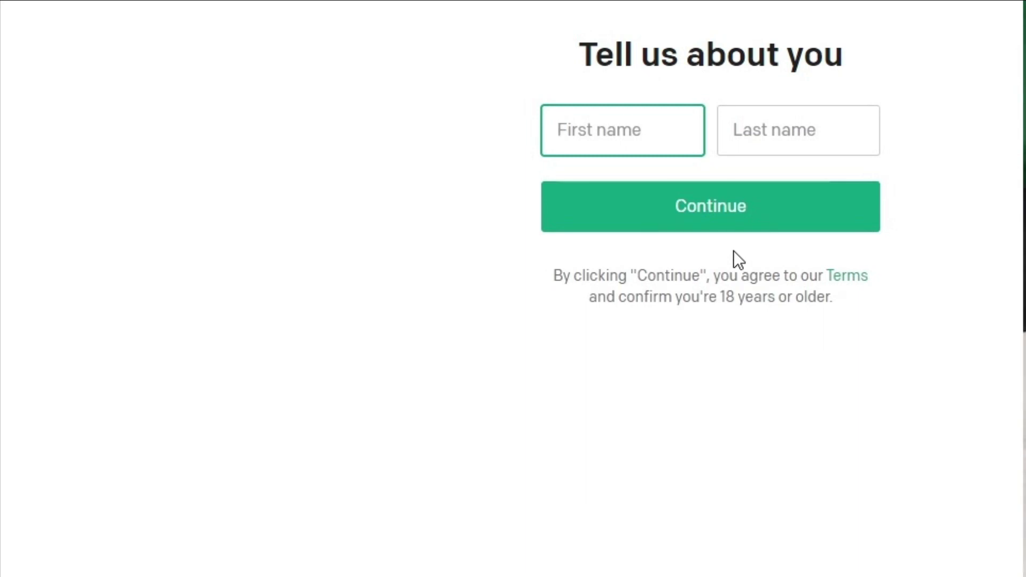
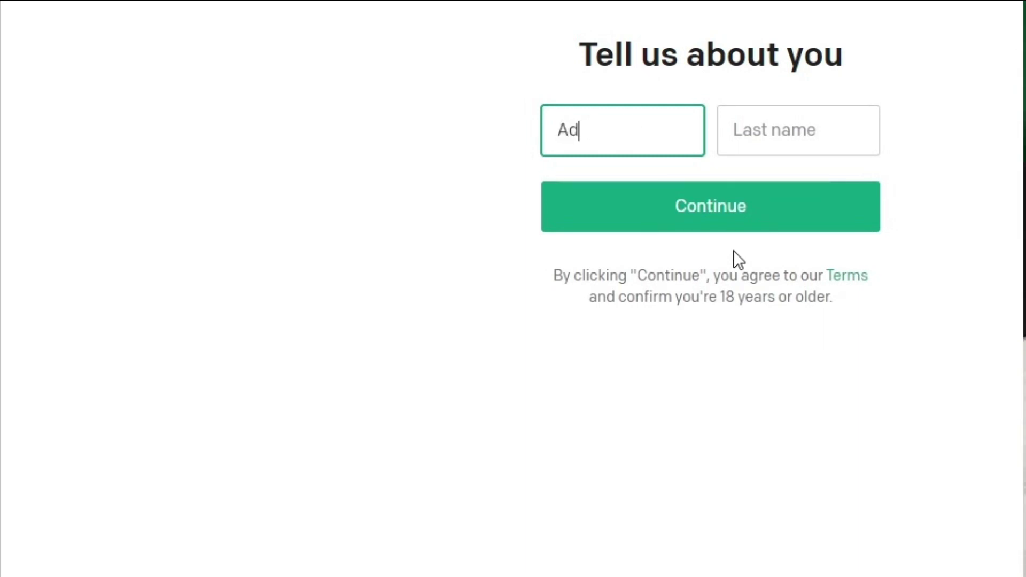
- Enter the user's first and last name and submit them
{"action": "left_click", "coordinate": [807, 139]}
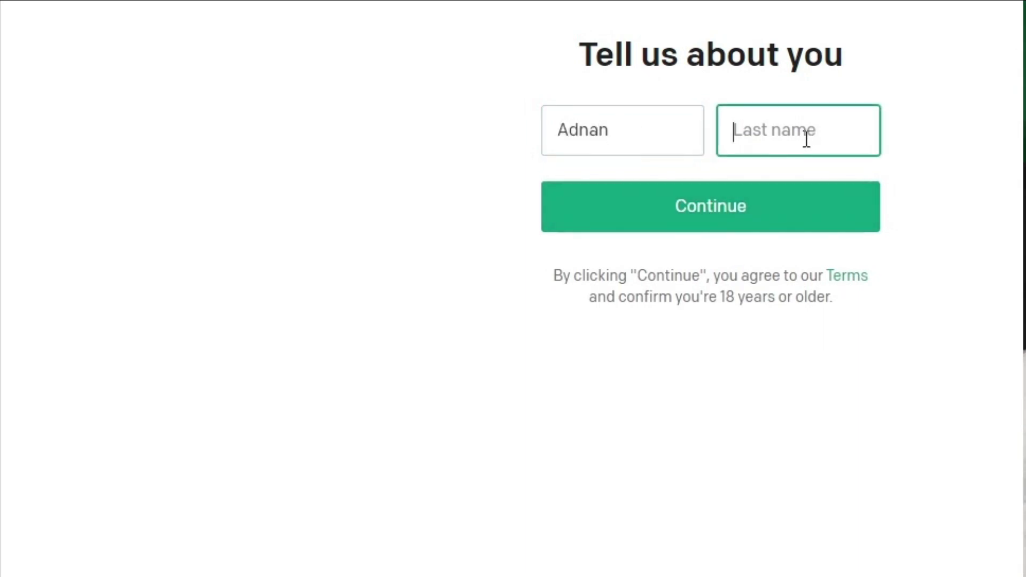
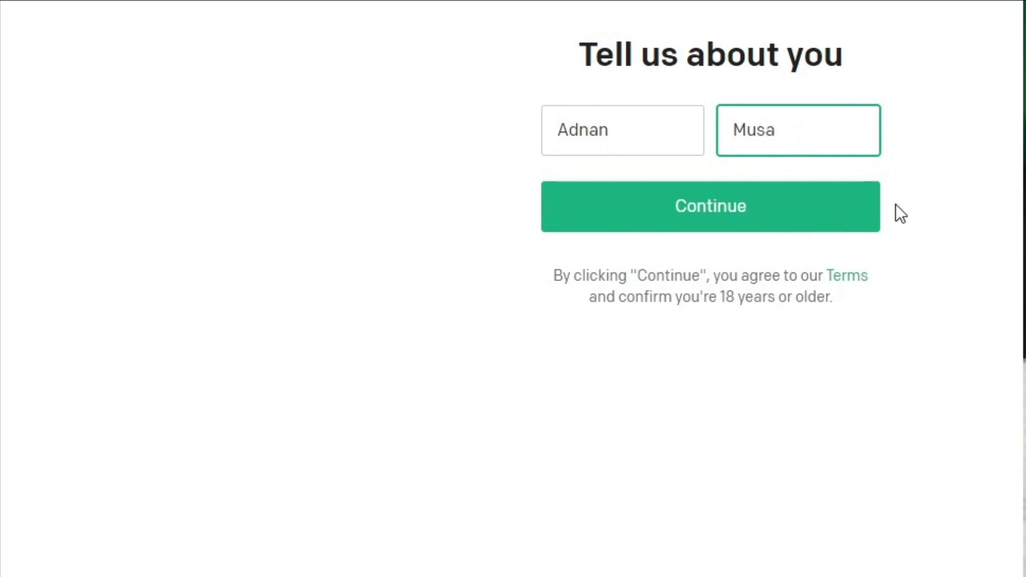
{"action": "left_click", "coordinate": [767, 228]}
- Begin phone verification with country code 234, adjusting the country selector
{"action": "type", "text": "234"}
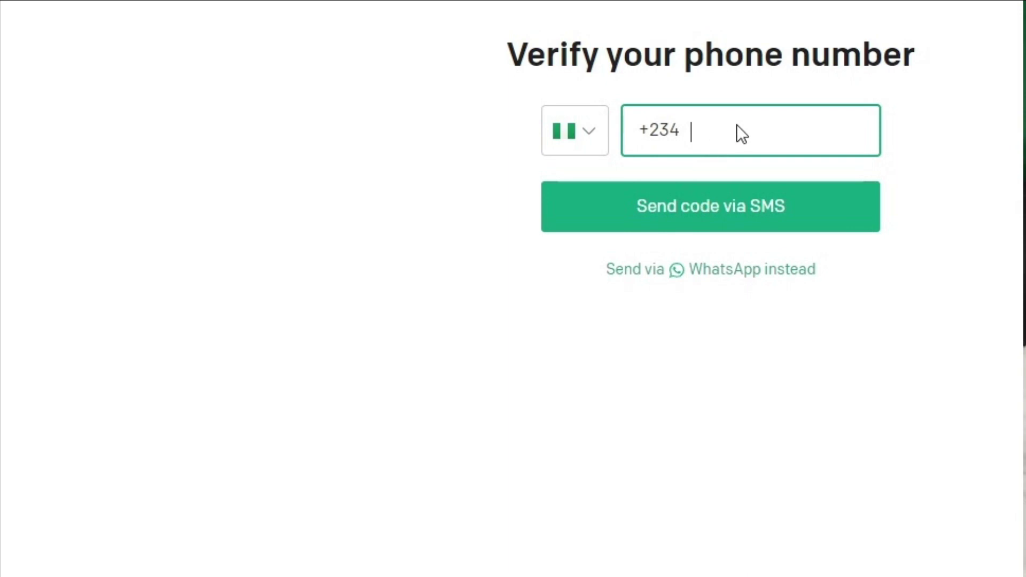
{"action": "key", "text": "shift+Tab"}
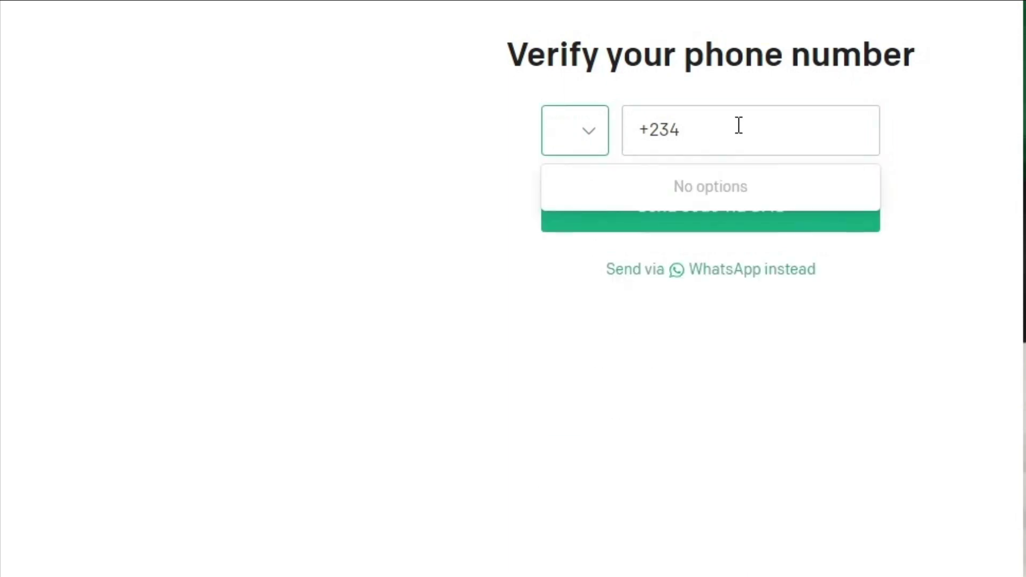
{"action": "left_click", "coordinate": [807, 303]}
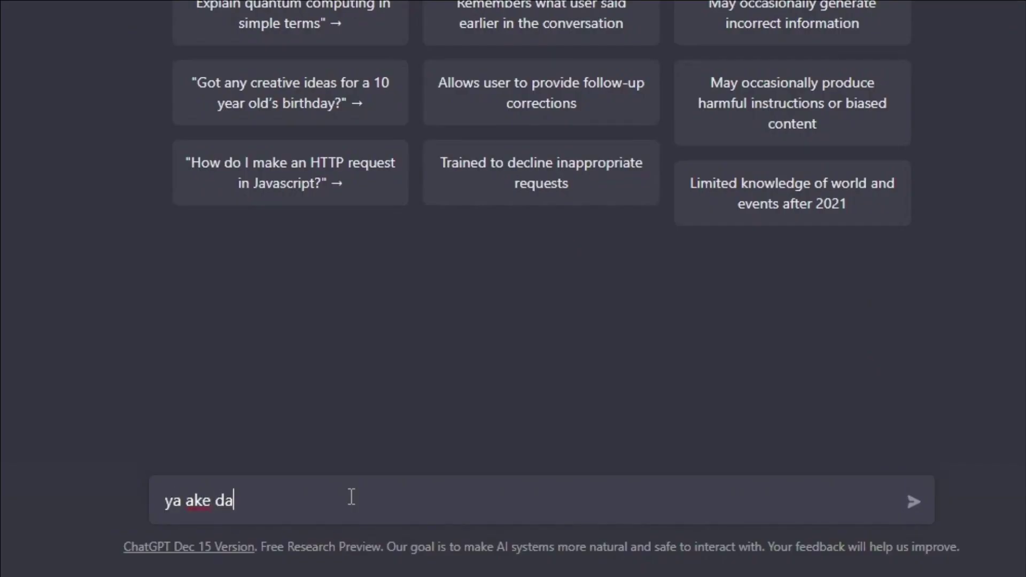
- Ask 'fa shinkafa da wake', then ask in English how to cook rice and beans
{"action": "type", "text": "fa shinkafa "}
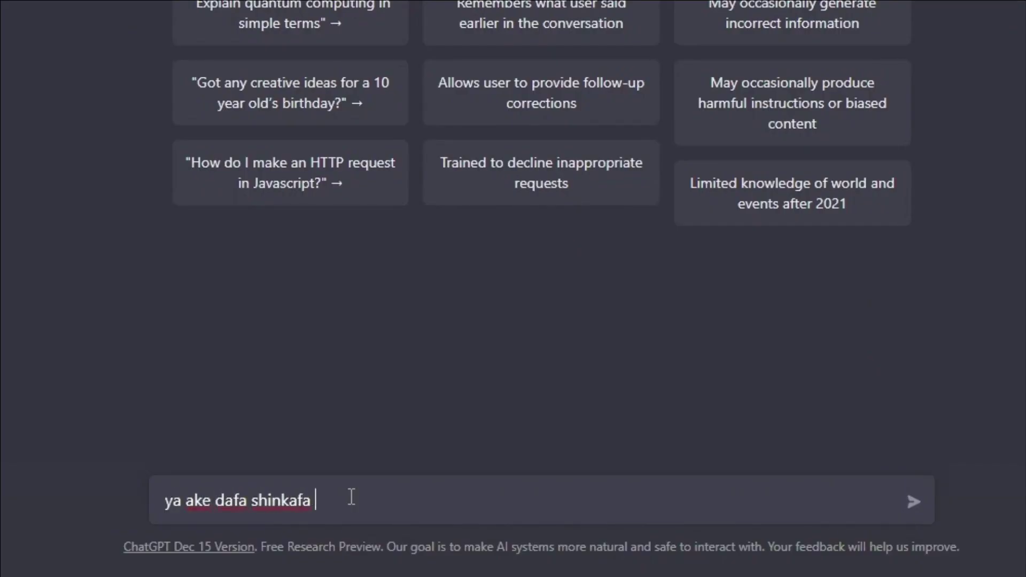
{"action": "type", "text": "da wa"}
{"action": "type", "text": "ke"}
{"action": "key", "text": "Return"}
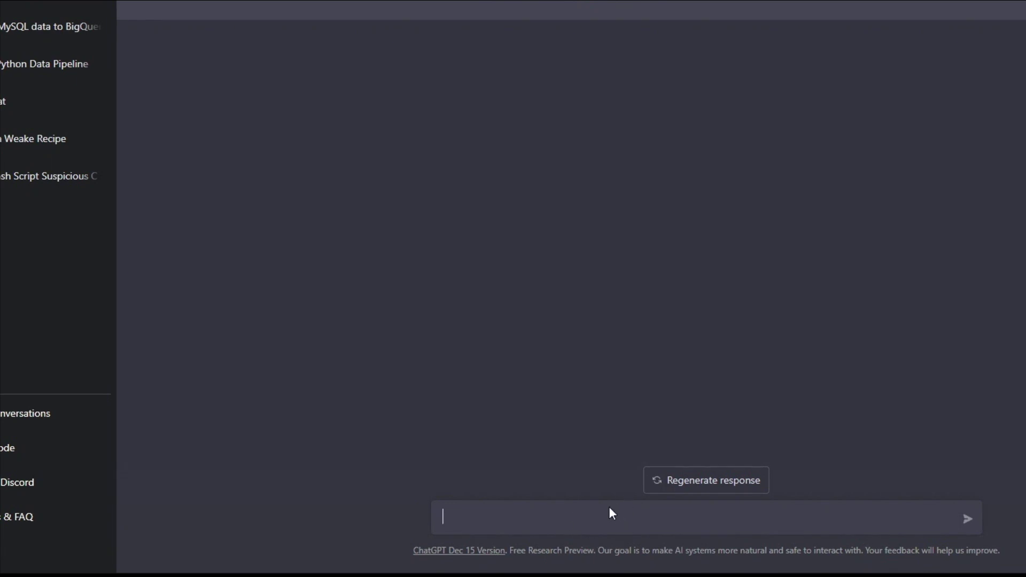
{"action": "type", "text": "how do i cook rice and beans"}
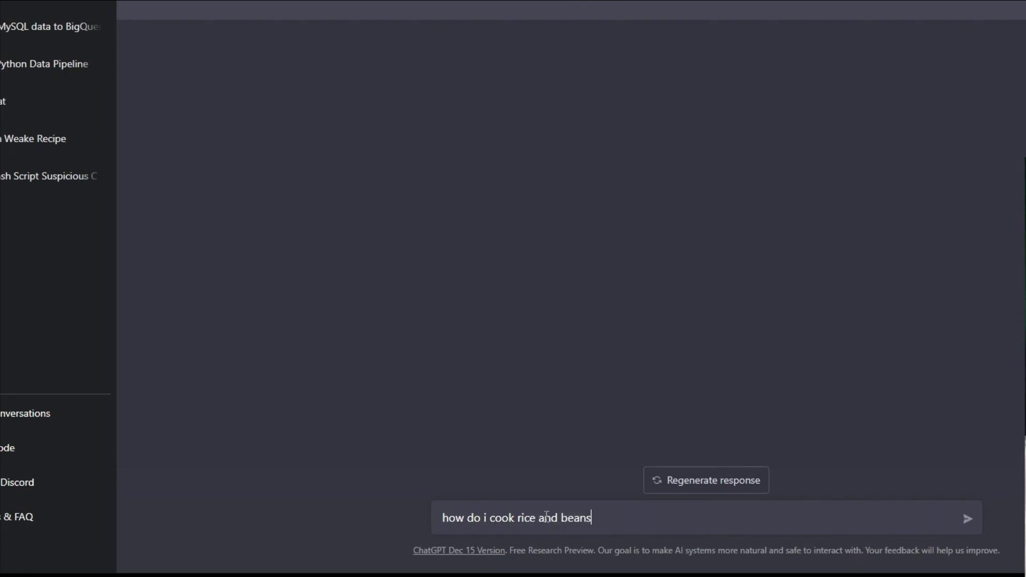
{"action": "key", "text": "Return"}
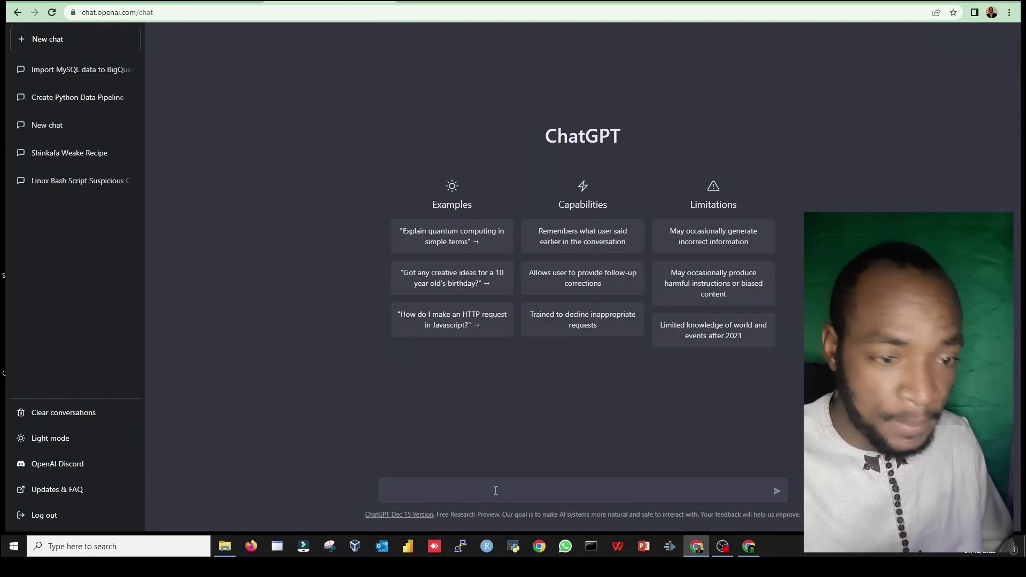
- Ask 'can you teach me arabic', then follow up with 'translate to arabic'
{"action": "type", "text": "can you teach me arabic?"}
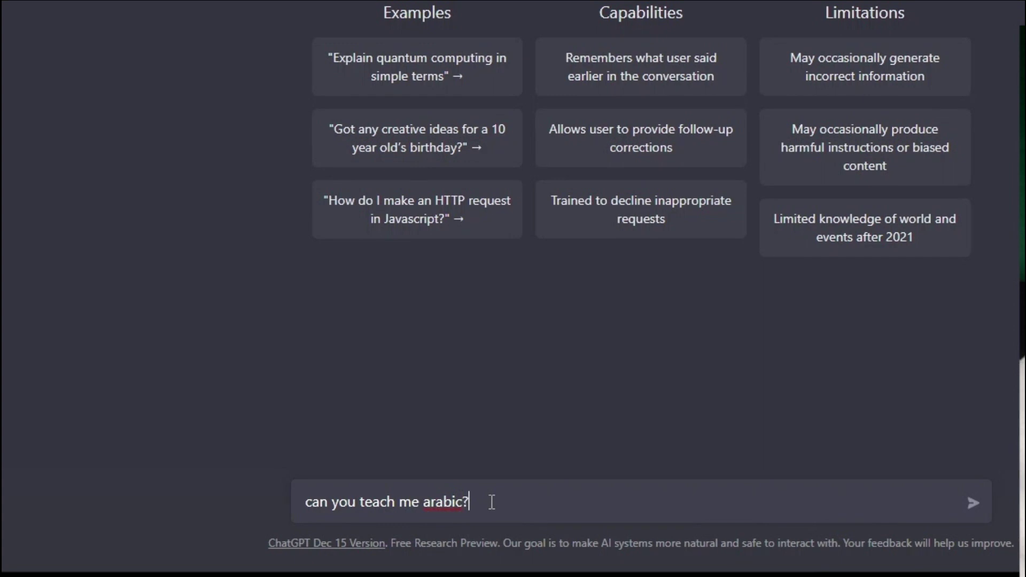
{"action": "key", "text": "Return"}
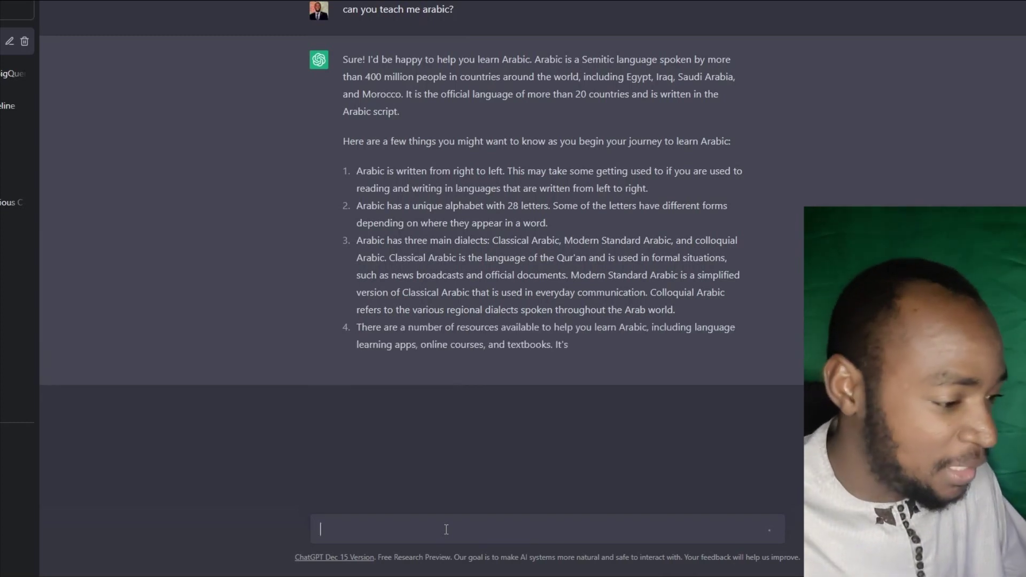
{"action": "type", "text": "ns"}
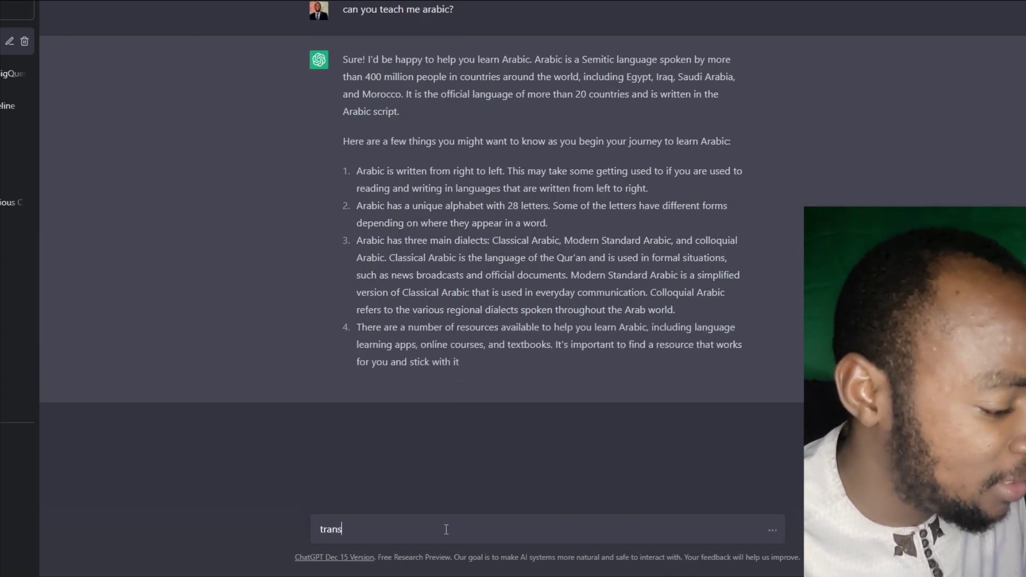
{"action": "type", "text": "late t"}
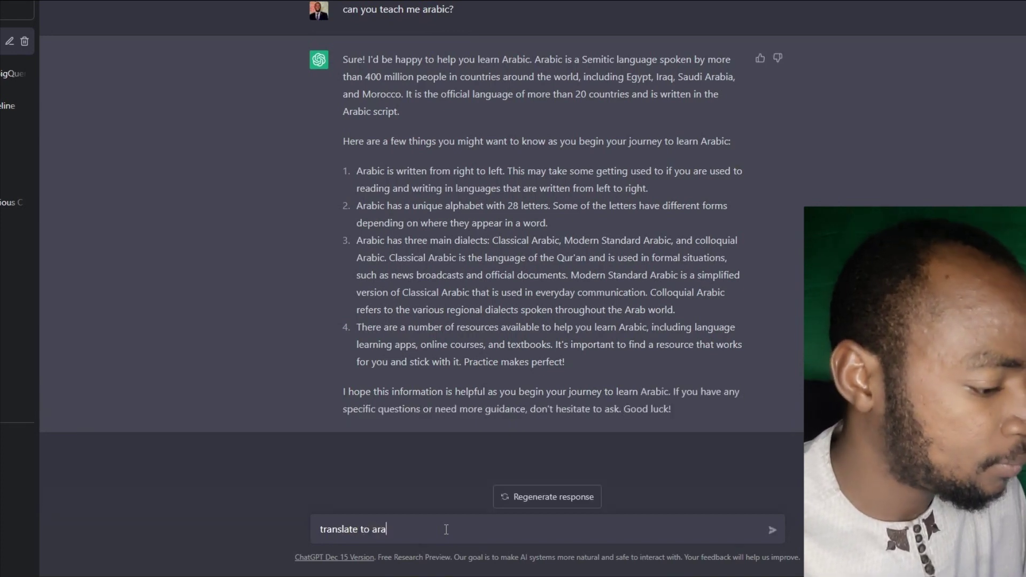
{"action": "type", "text": "o aran"}
{"action": "key", "text": "BackSpace"}
{"action": "type", "text": "bic"}
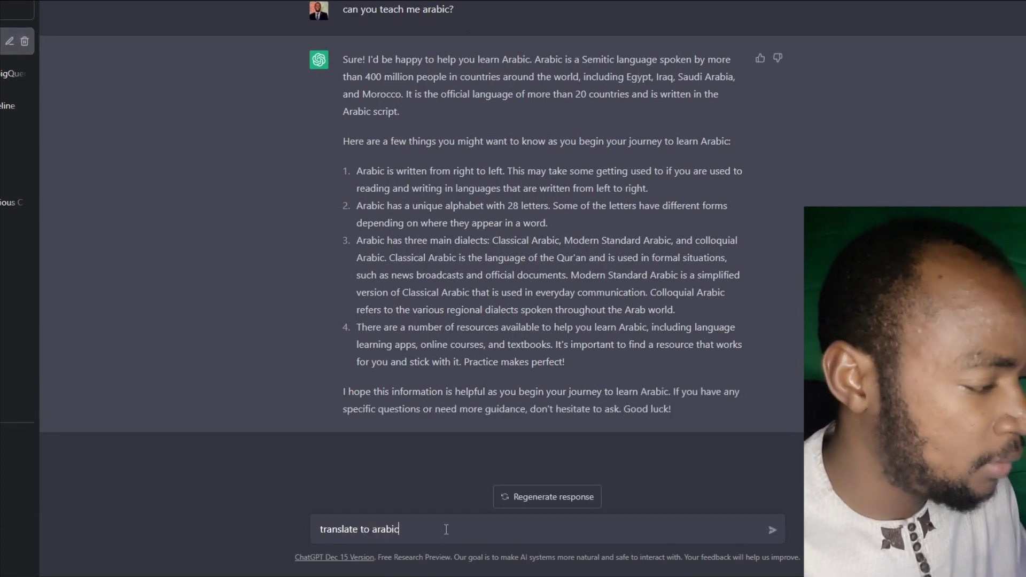
{"action": "key", "text": "Return"}
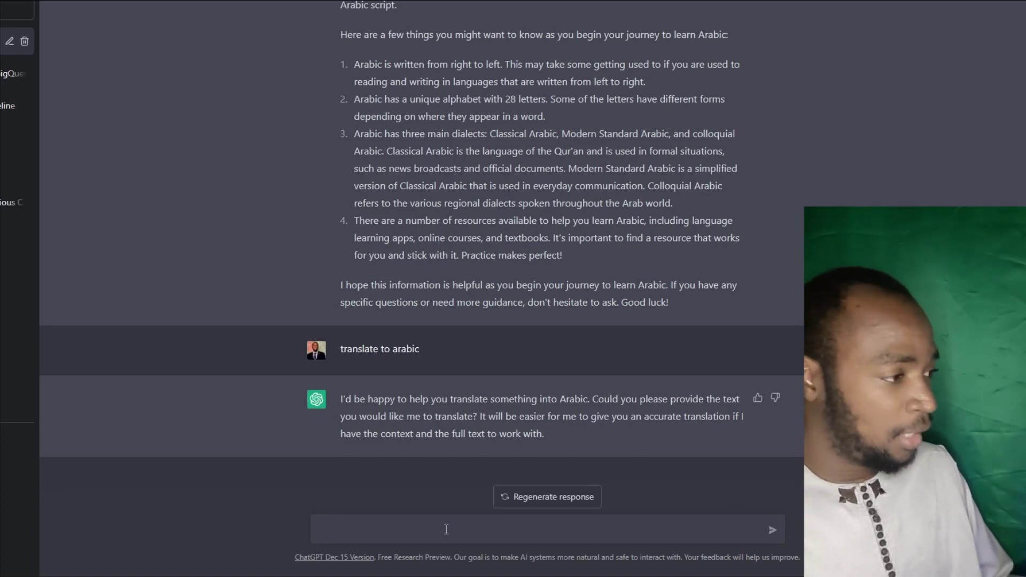
- Send 'translate your last message to arabic' to get the previous answer in Arabic
{"action": "type", "text": "tra"}
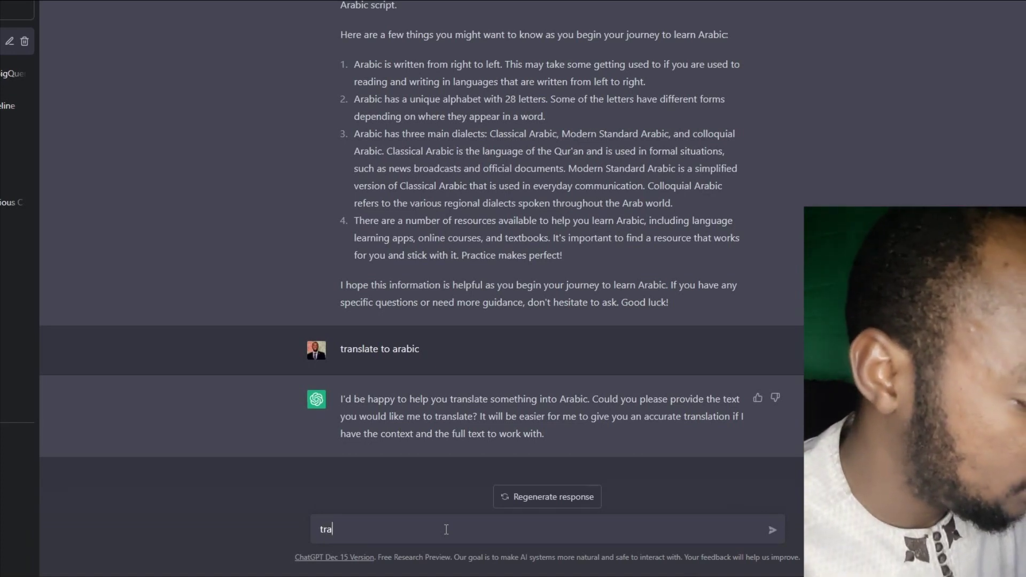
{"action": "type", "text": "nslate y"}
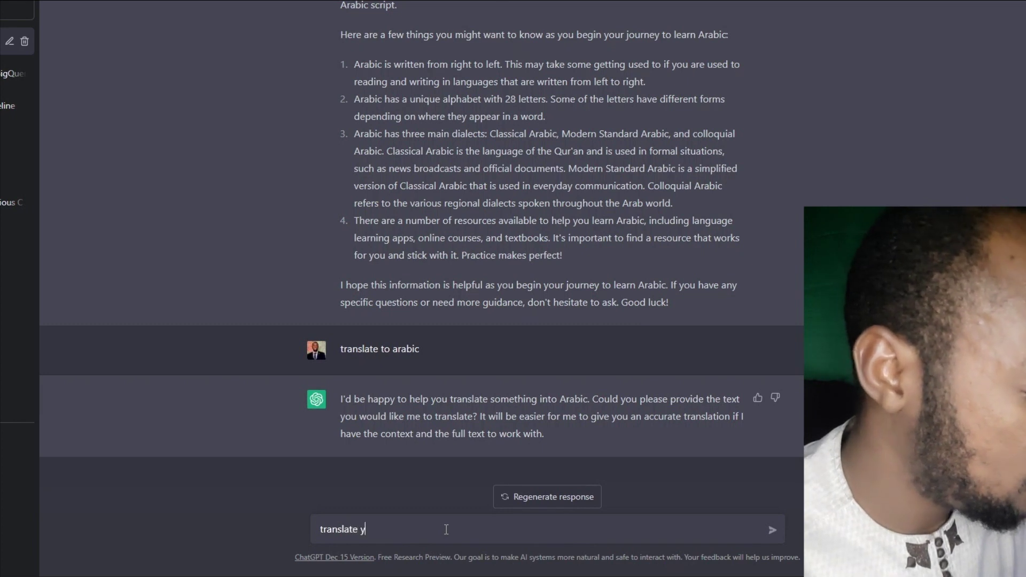
{"action": "type", "text": "our last "}
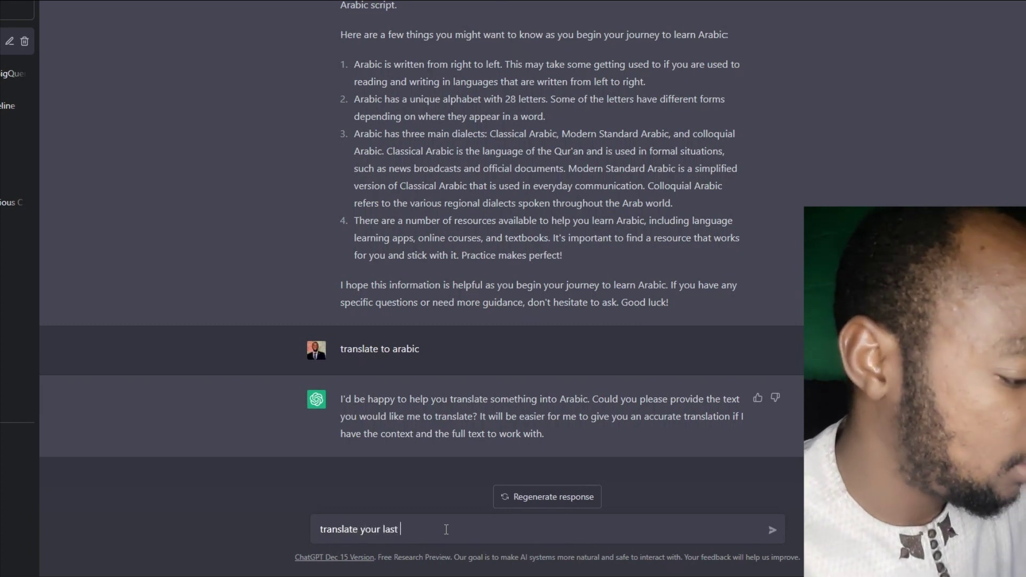
{"action": "type", "text": "message to arabic"}
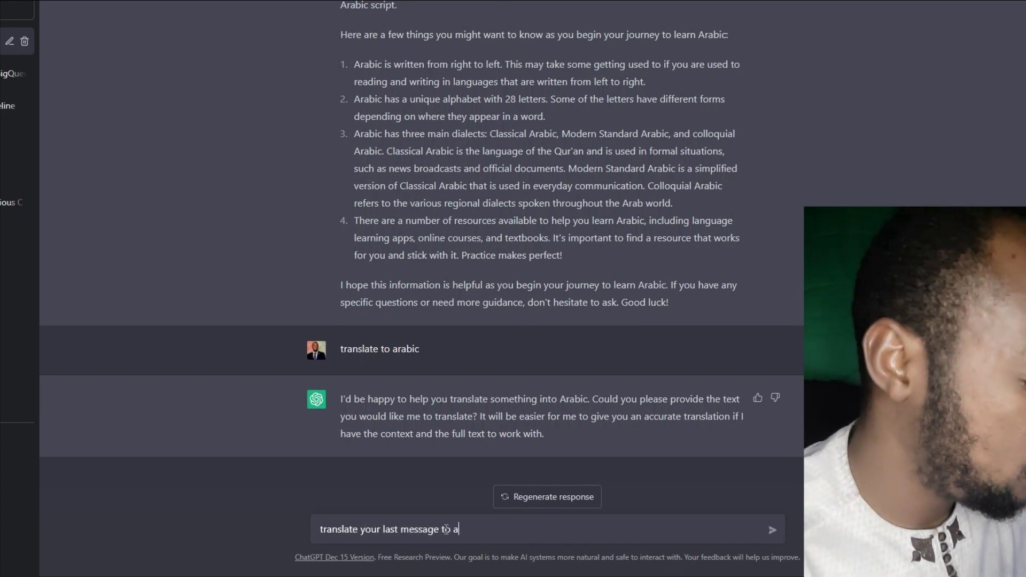
{"action": "key", "text": "Return"}
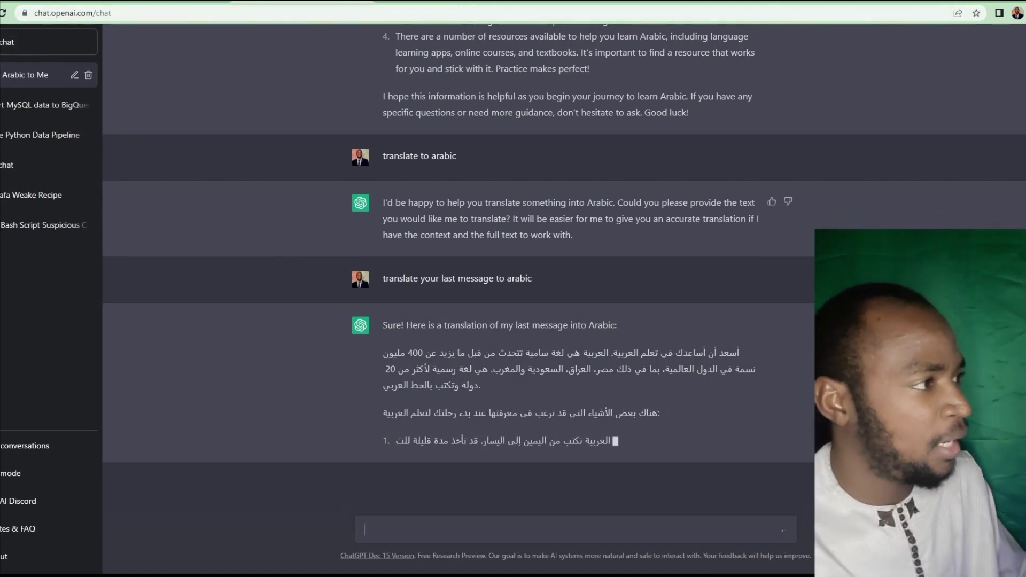
- Open Upwork in a new tab via an 'upwork' search and dismiss the Google sign-in prompt
{"action": "key", "text": "ctrl+t"}
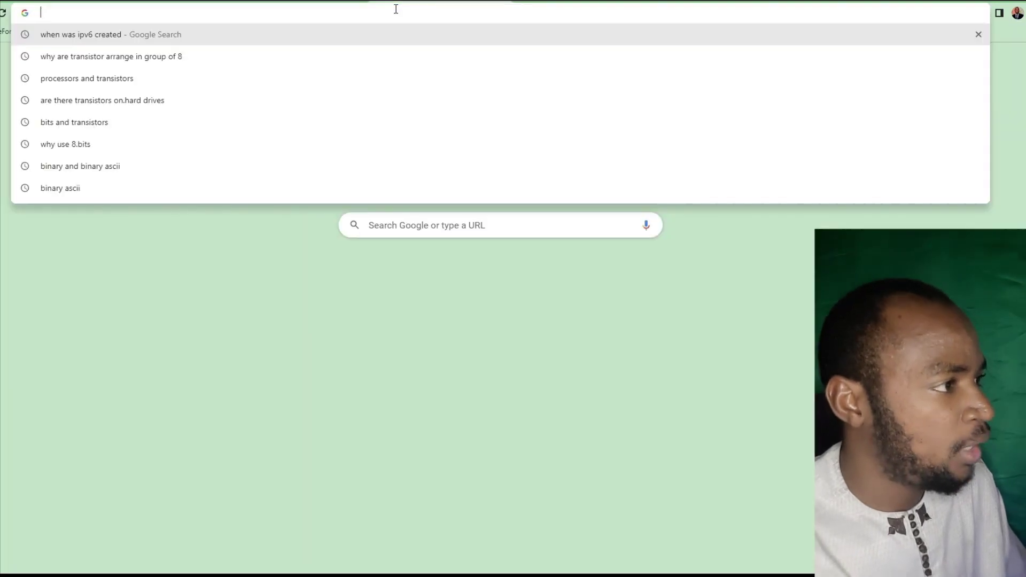
{"action": "type", "text": "upwork"}
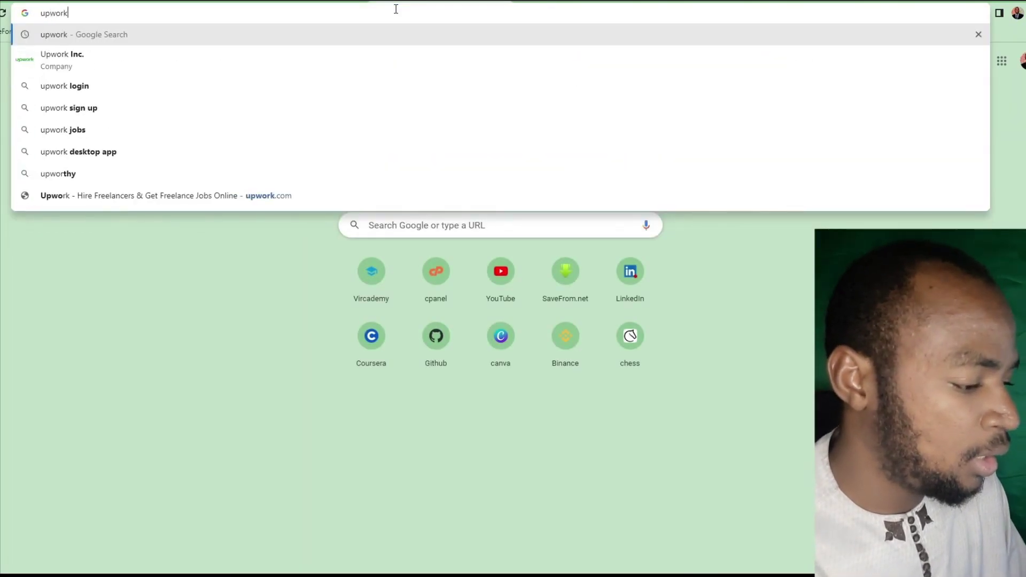
{"action": "key", "text": "Return"}
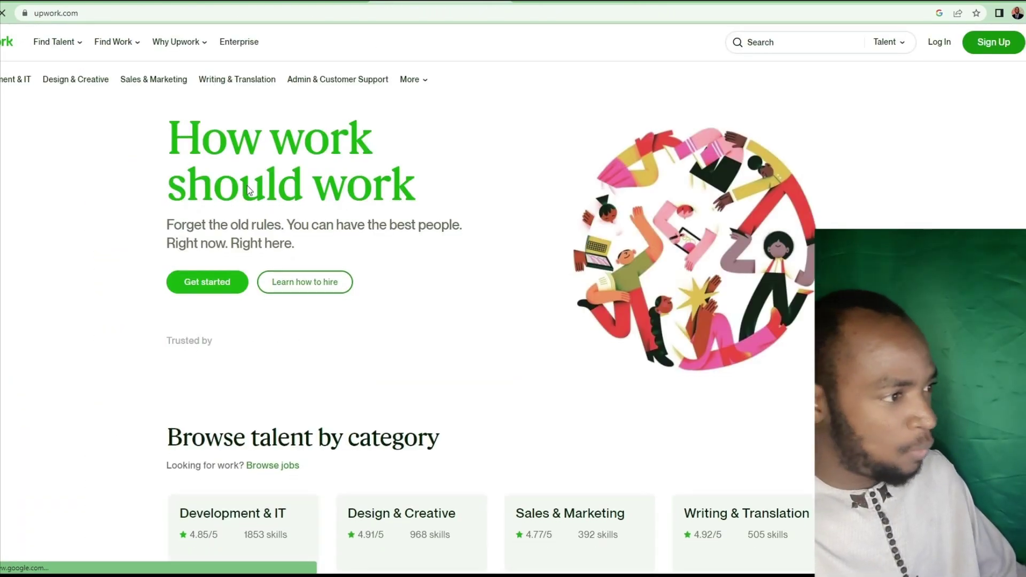
{"action": "scroll", "coordinate": [629, 149], "scroll_direction": "down", "scroll_amount": 5}
{"action": "left_click", "coordinate": [804, 45]}
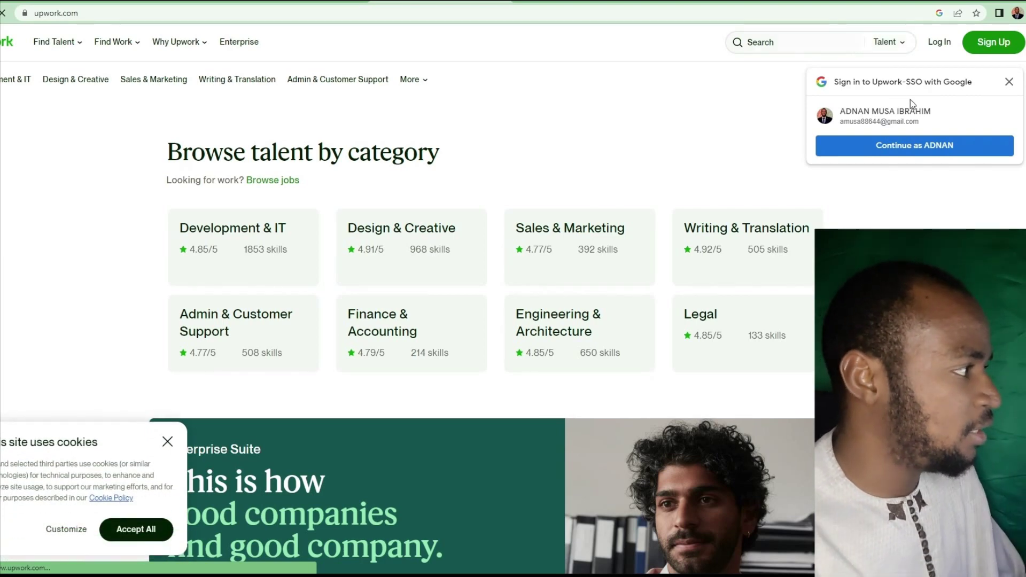
{"action": "left_click", "coordinate": [949, 149]}
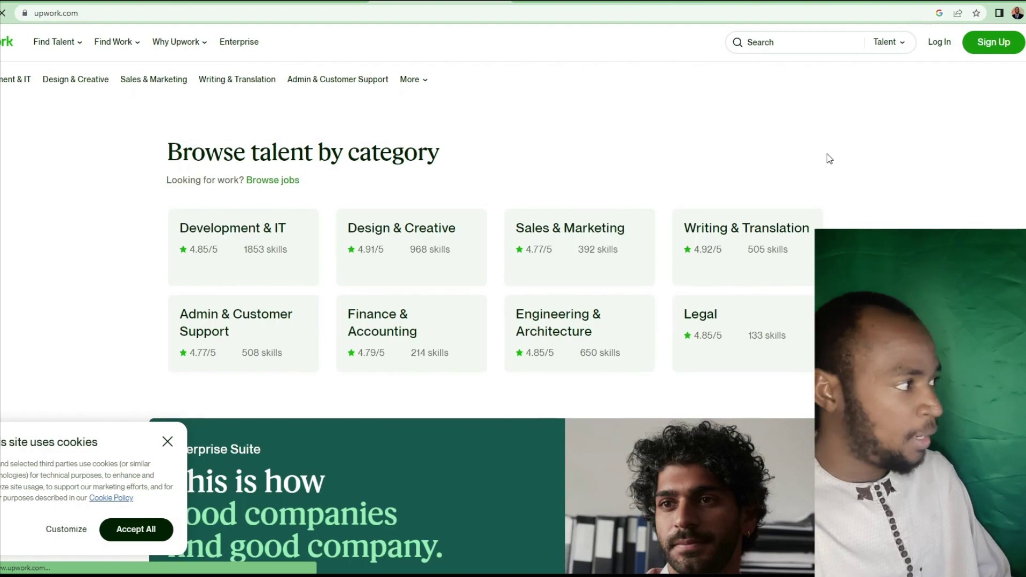
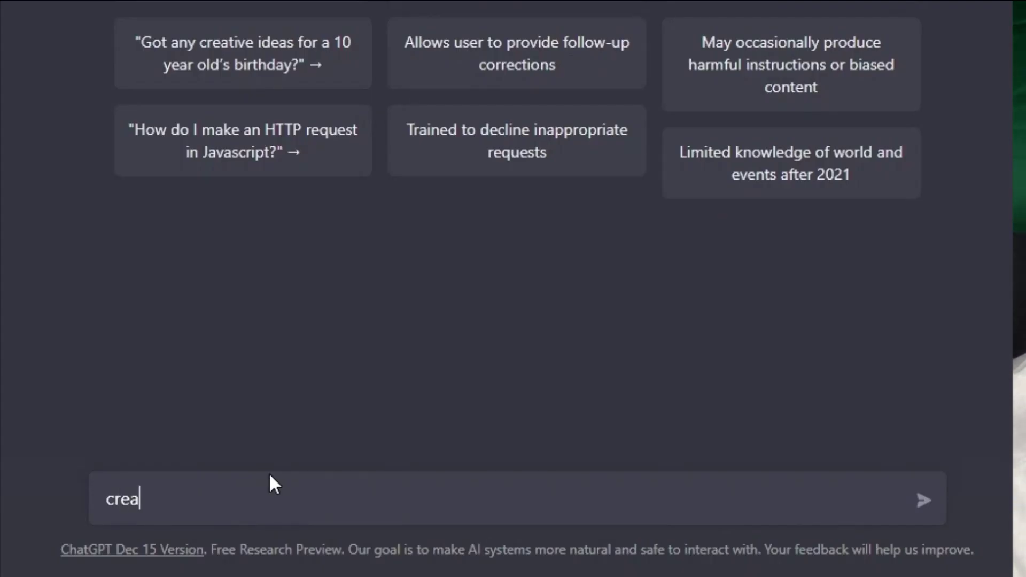
- Draft a request for a bash Linux script using nmap to scan ports every hour and close suspicious open ports
{"action": "type", "text": "sh lin"}
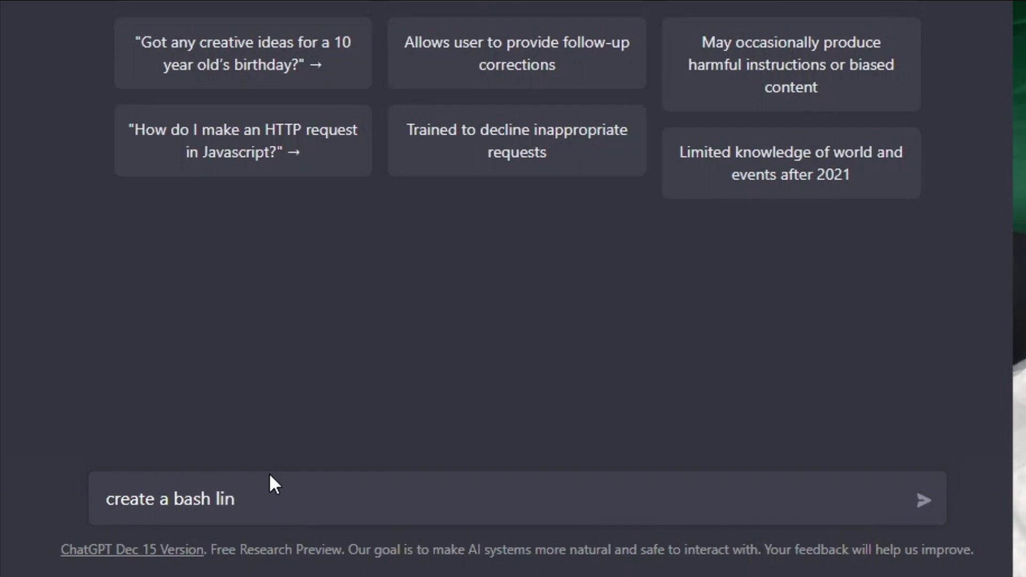
{"action": "type", "text": "ux"}
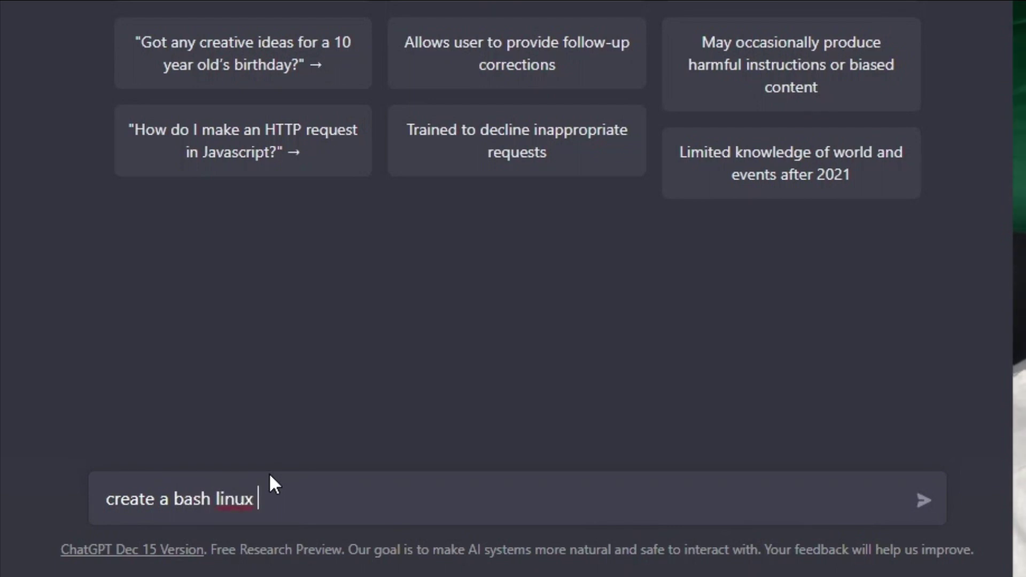
{"action": "type", "text": " sript "}
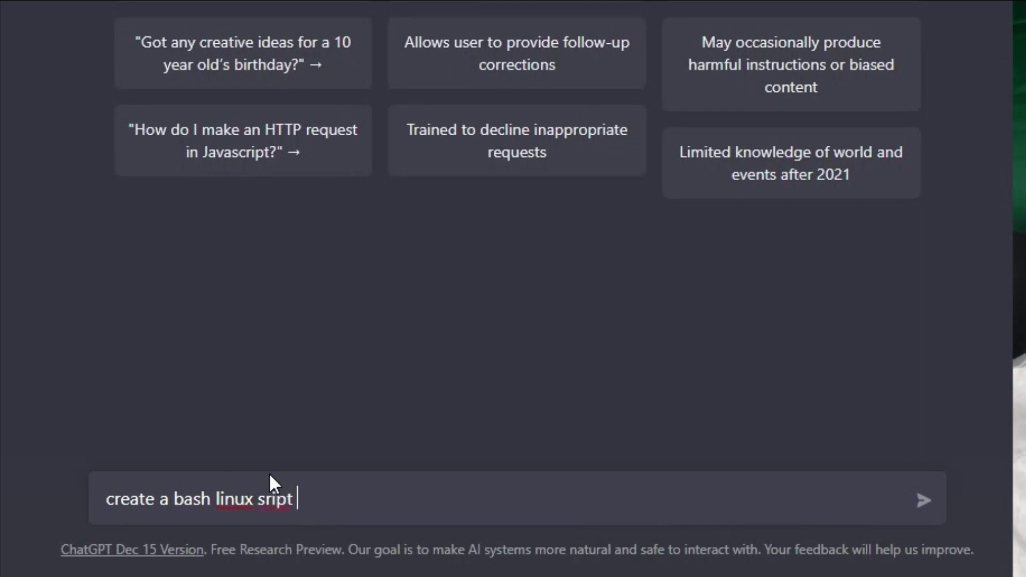
{"action": "type", "text": "that uses nmao"}
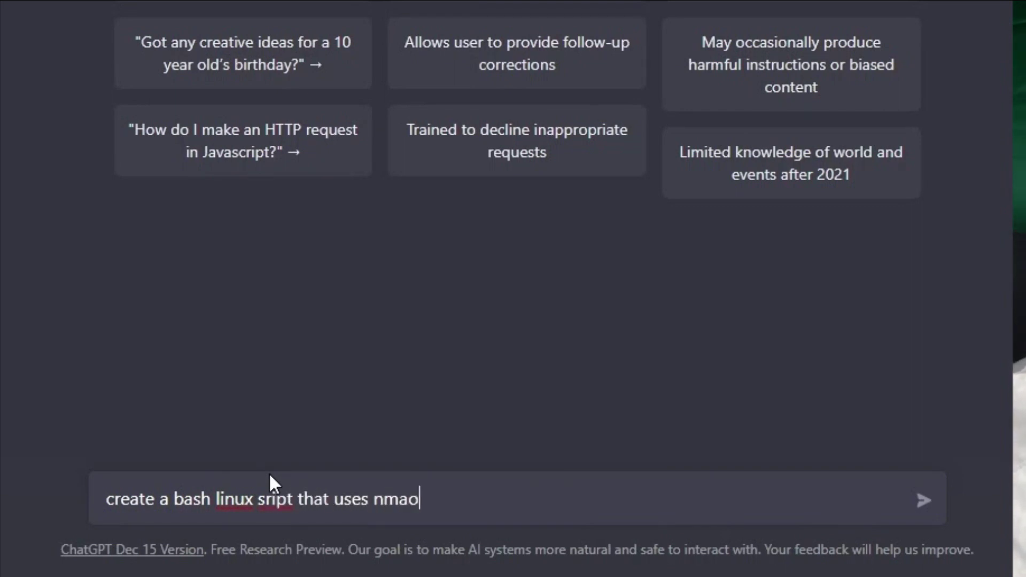
{"action": "key", "text": "BackSpace"}
{"action": "type", "text": "p to "}
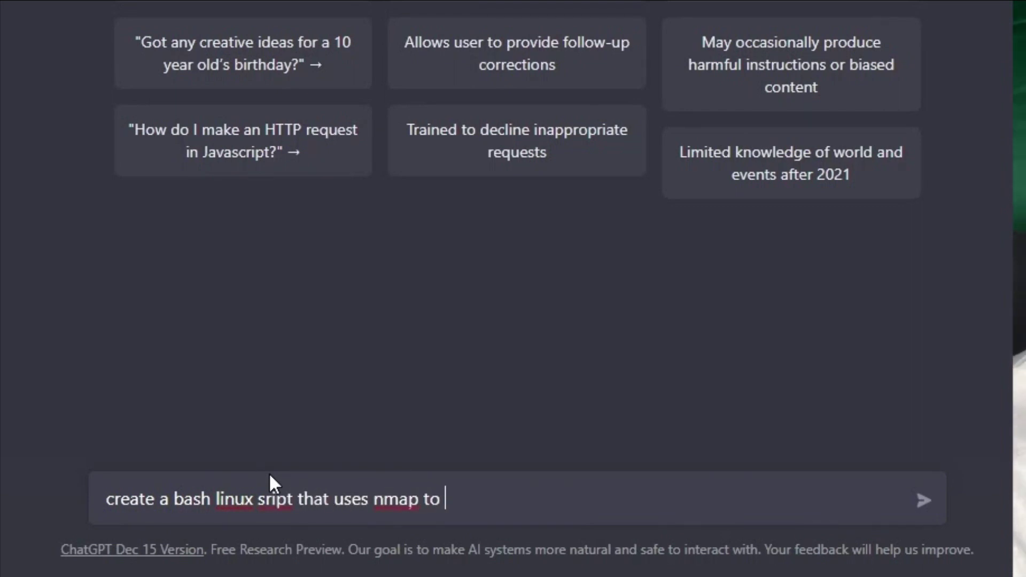
{"action": "type", "text": "scan m"}
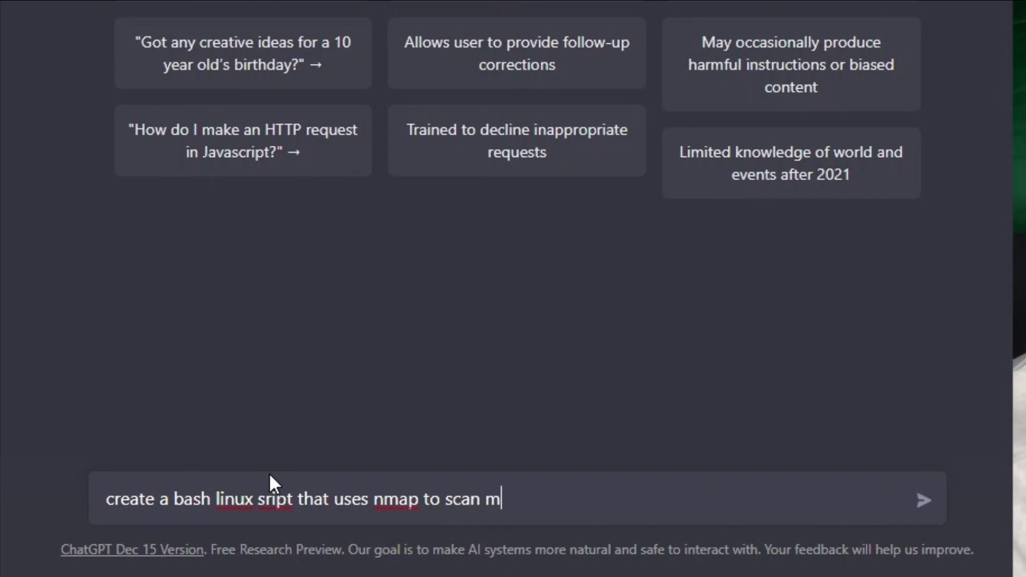
{"action": "type", "text": "y ports"}
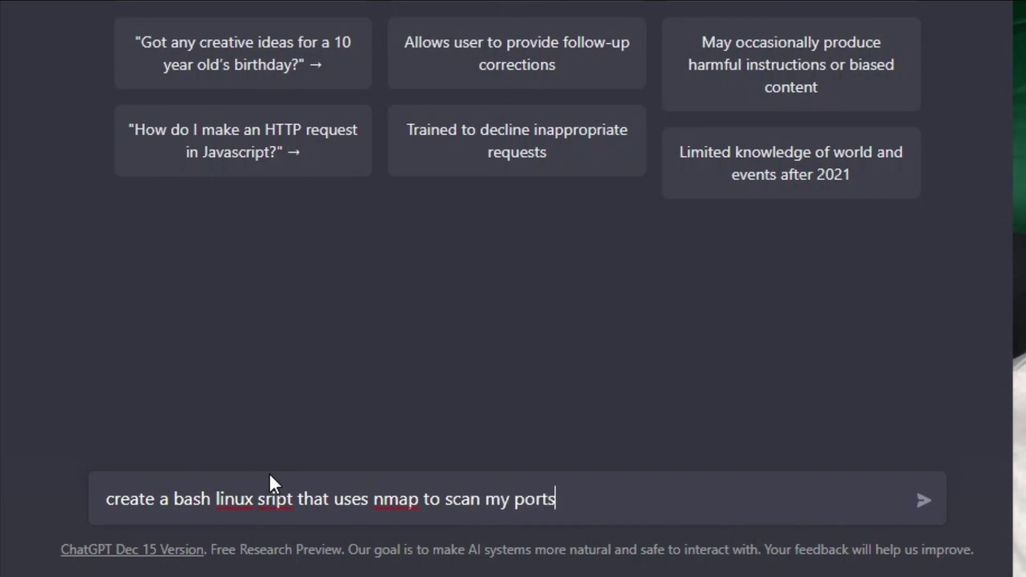
{"action": "type", "text": " and clos"}
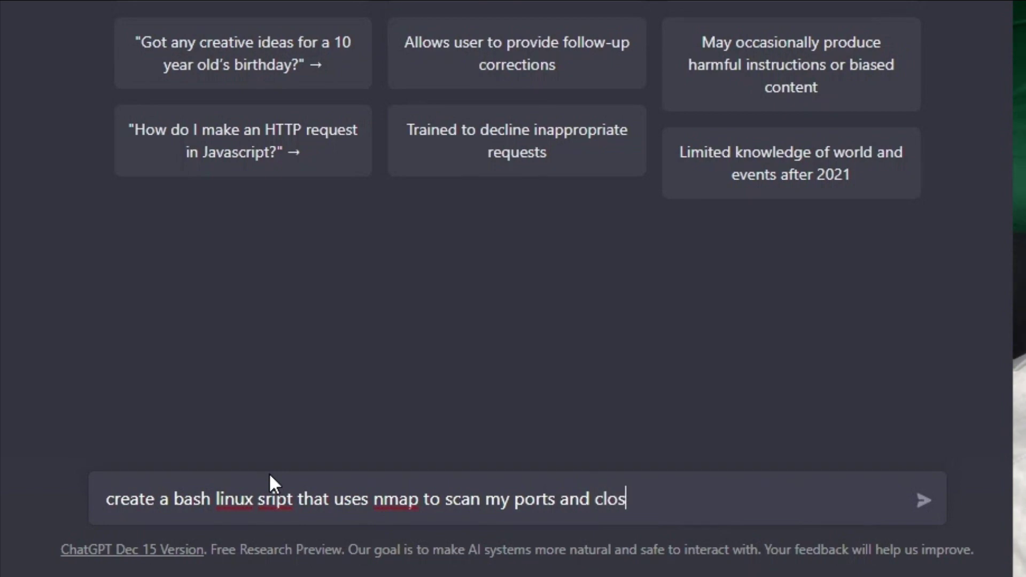
{"action": "type", "text": "e any "}
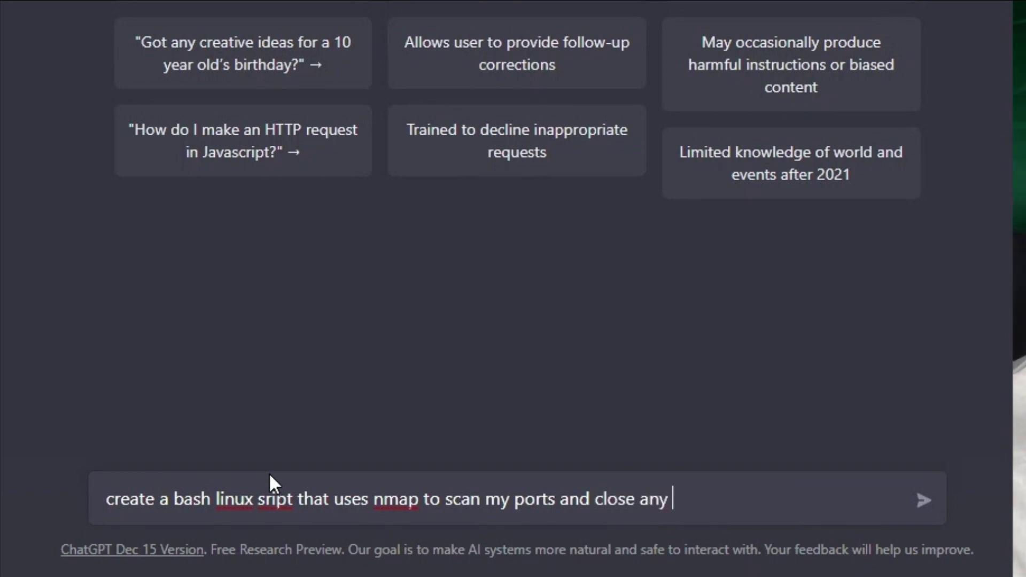
{"action": "type", "text": "open sus"}
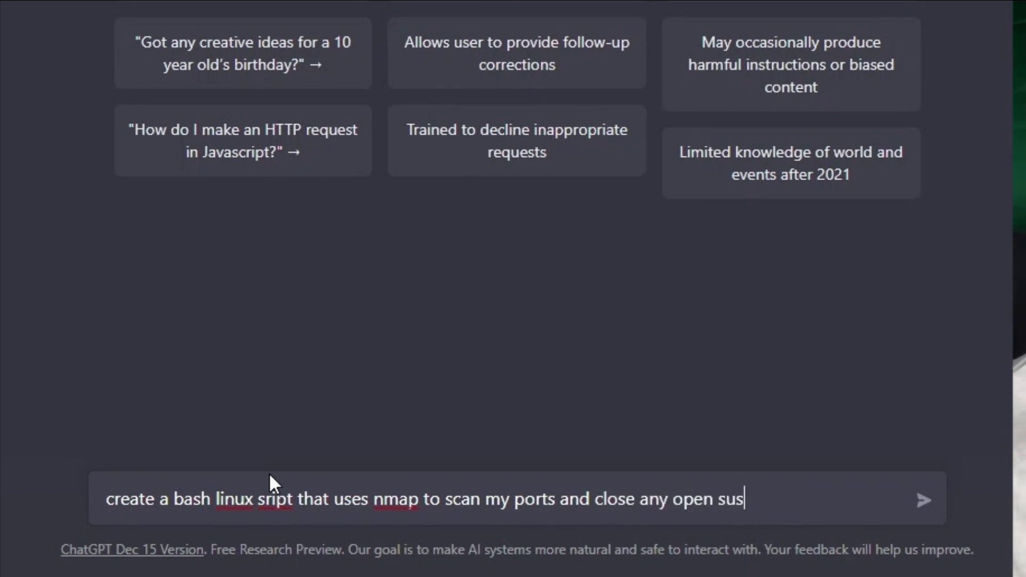
{"action": "type", "text": "picious"}
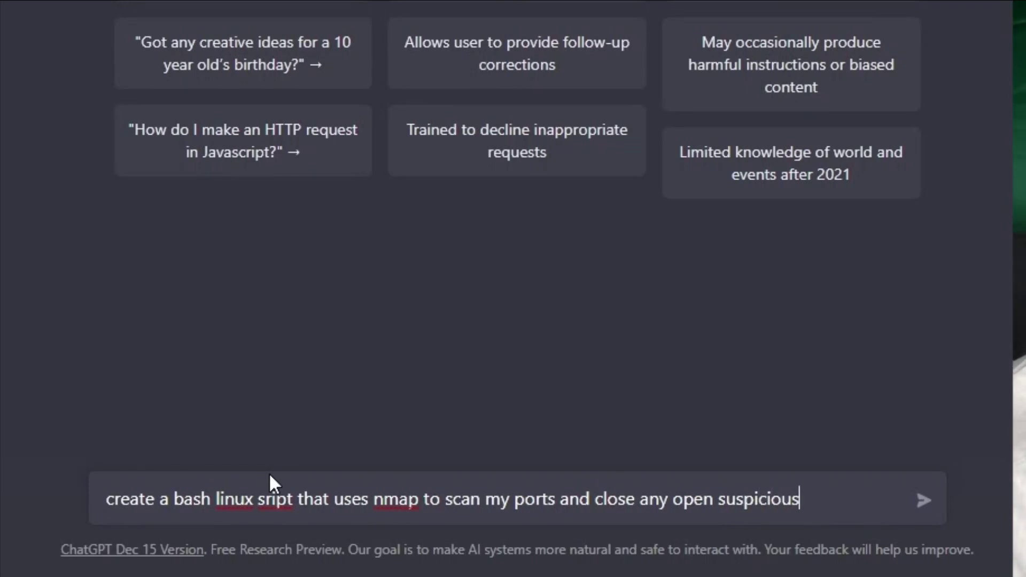
{"action": "type", "text": " co"}
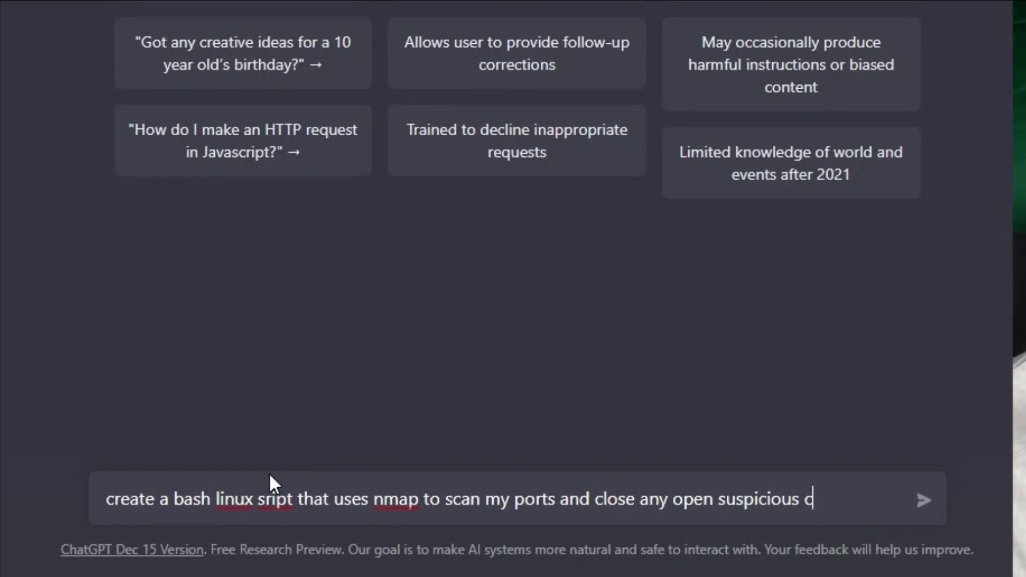
{"action": "key", "text": "BackSpace"}
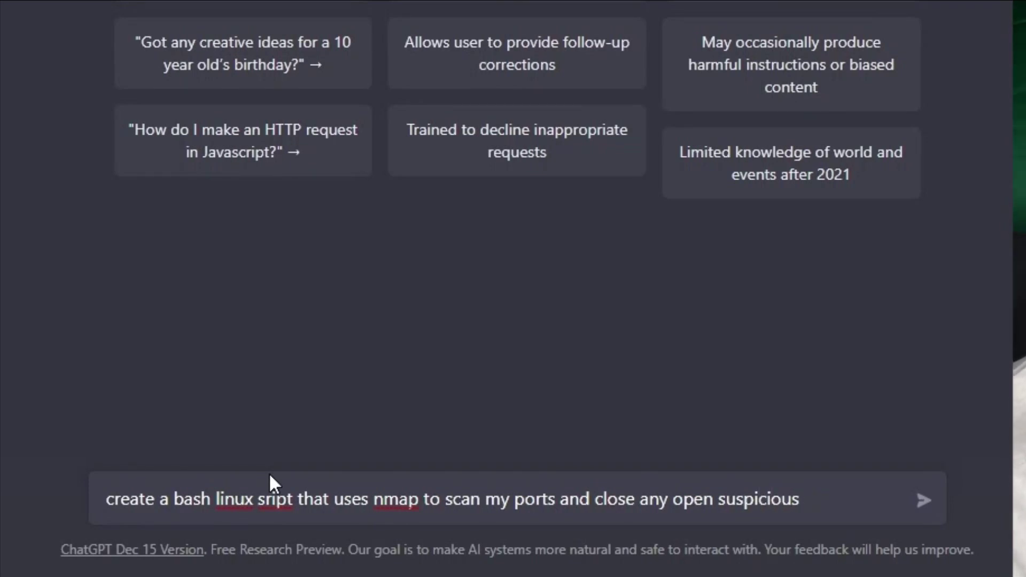
{"action": "type", "text": "port"}
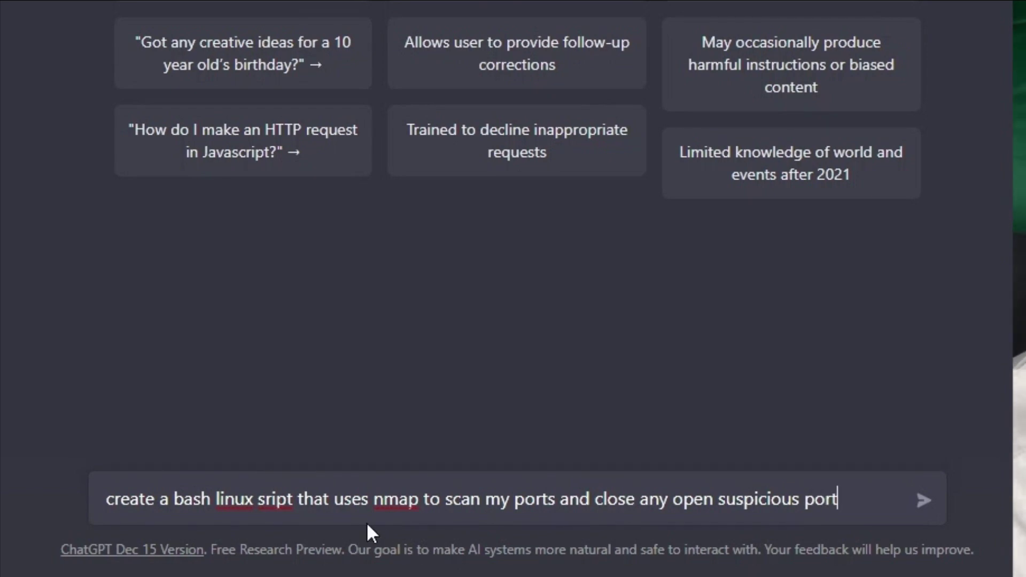
{"action": "left_click", "coordinate": [559, 501]}
{"action": "type", "text": "every "}
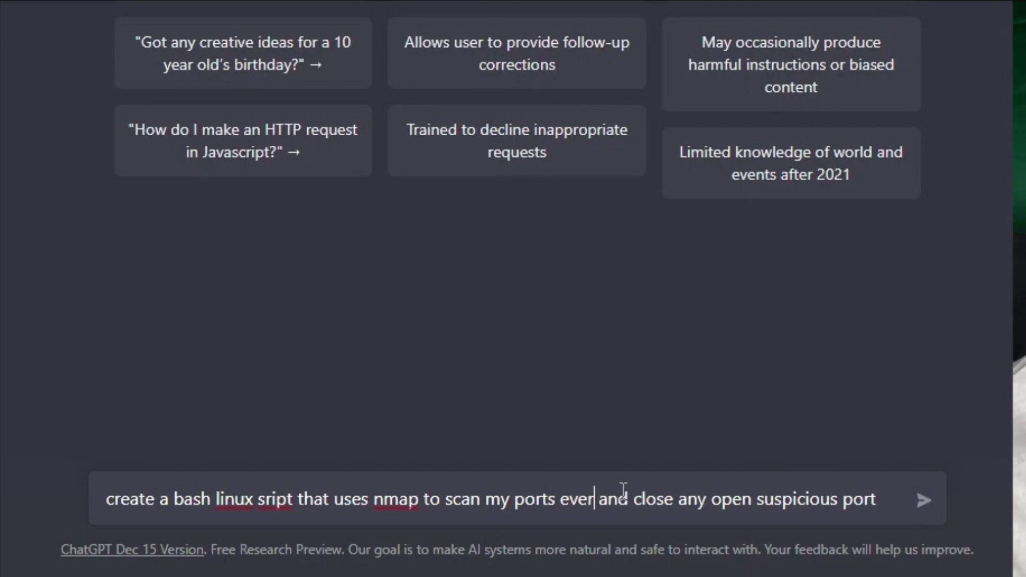
{"action": "type", "text": "hour"}
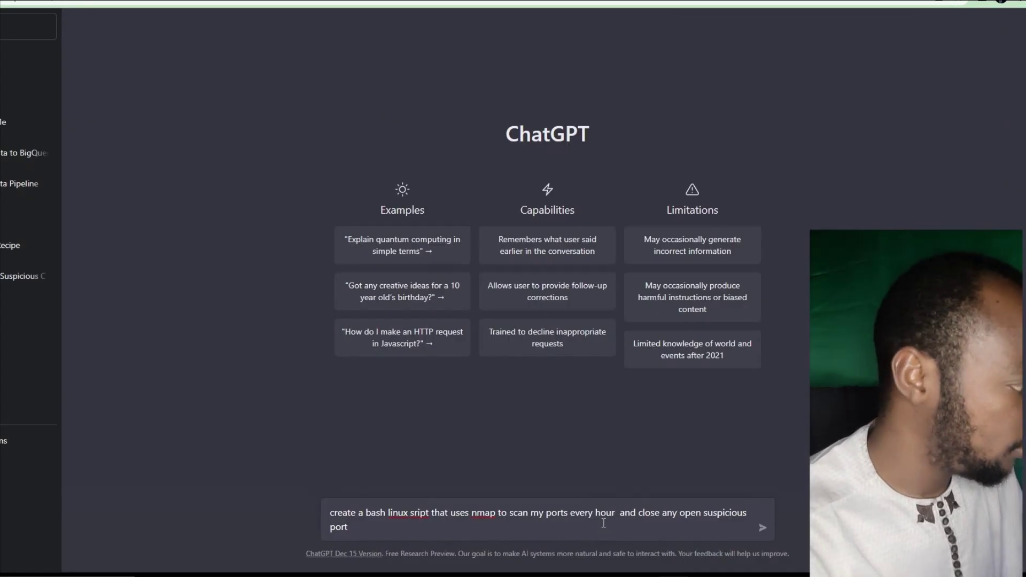
- Send the nmap script request so ChatGPT generates the bash script
{"action": "key", "text": "Return"}
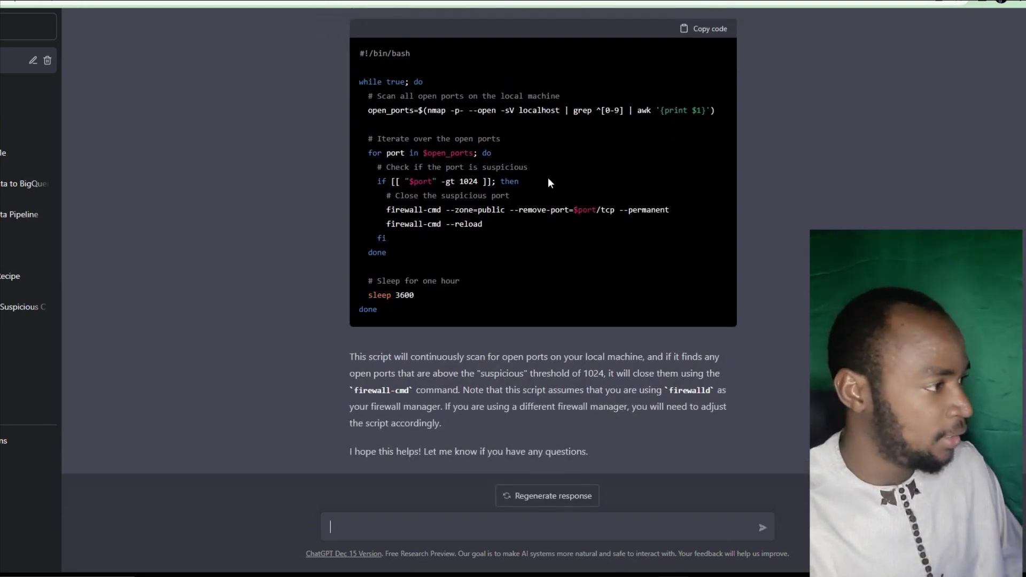
- Zoom in and highlight the port-scan and suspicious-port comments to review the generated script
{"action": "scroll", "coordinate": [561, 190], "scroll_direction": "up", "scroll_amount": 3}
{"action": "key", "text": "ctrl+plus"}
{"action": "key", "text": "ctrl+plus"}
{"action": "scroll", "coordinate": [575, 214], "scroll_direction": "down", "scroll_amount": 4}
{"action": "scroll", "coordinate": [562, 216], "scroll_direction": "up", "scroll_amount": 2}
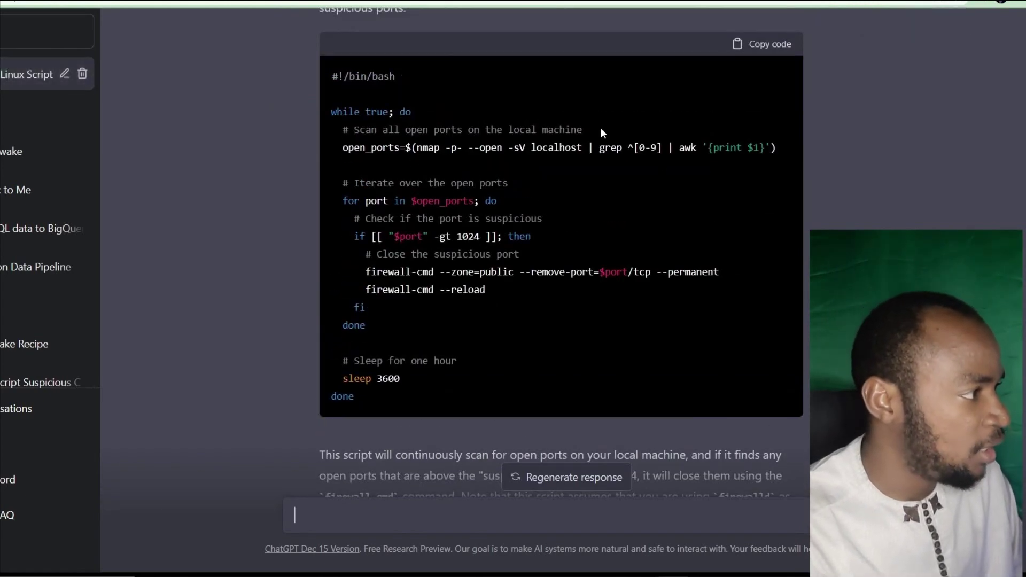
{"action": "left_click_drag", "start_coordinate": [589, 130], "coordinate": [317, 132]}
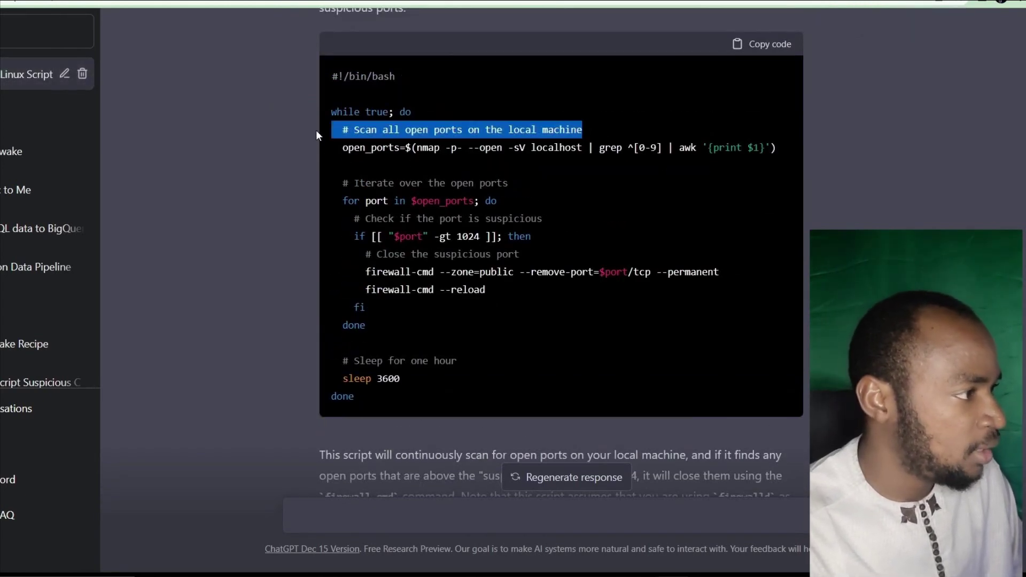
{"action": "left_click", "coordinate": [428, 148]}
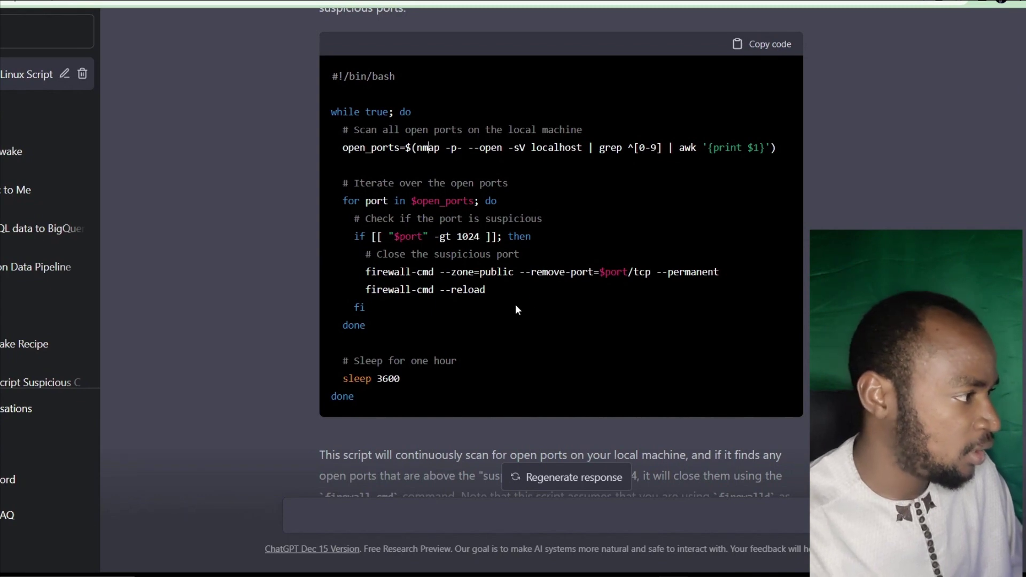
{"action": "left_click_drag", "start_coordinate": [530, 258], "coordinate": [390, 237]}
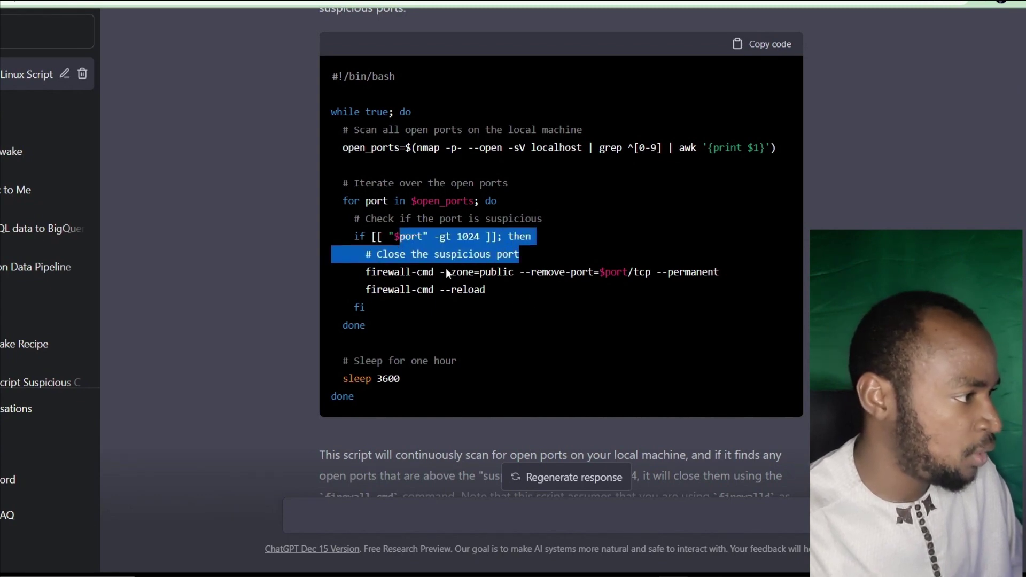
{"action": "left_click", "coordinate": [517, 313]}
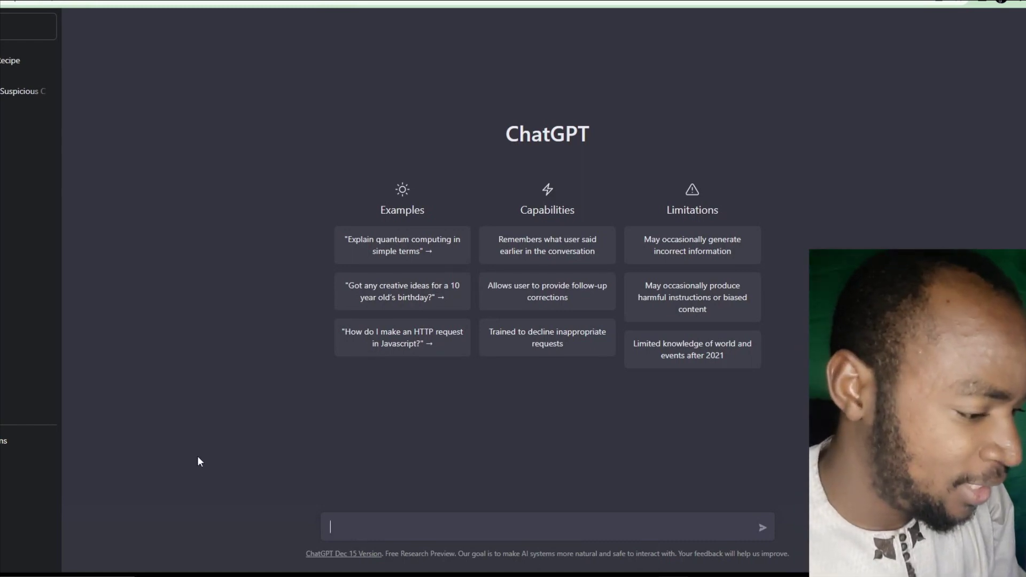
- Ask for a transport SQL relational database with drivers, trucks, account, officers and materials tables
{"action": "type", "text": "creat"}
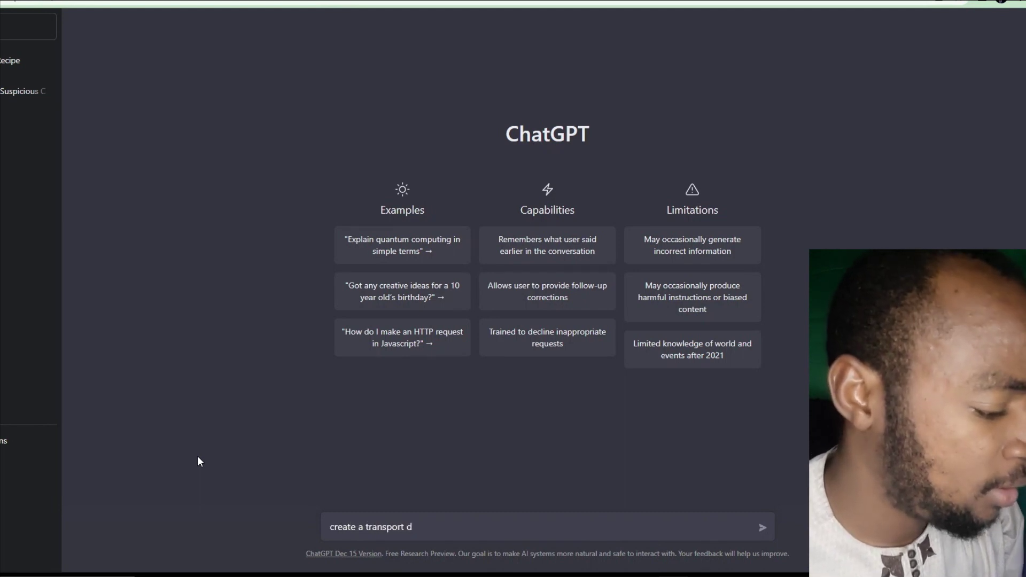
{"action": "type", "text": "e a transport sql database with tables:"}
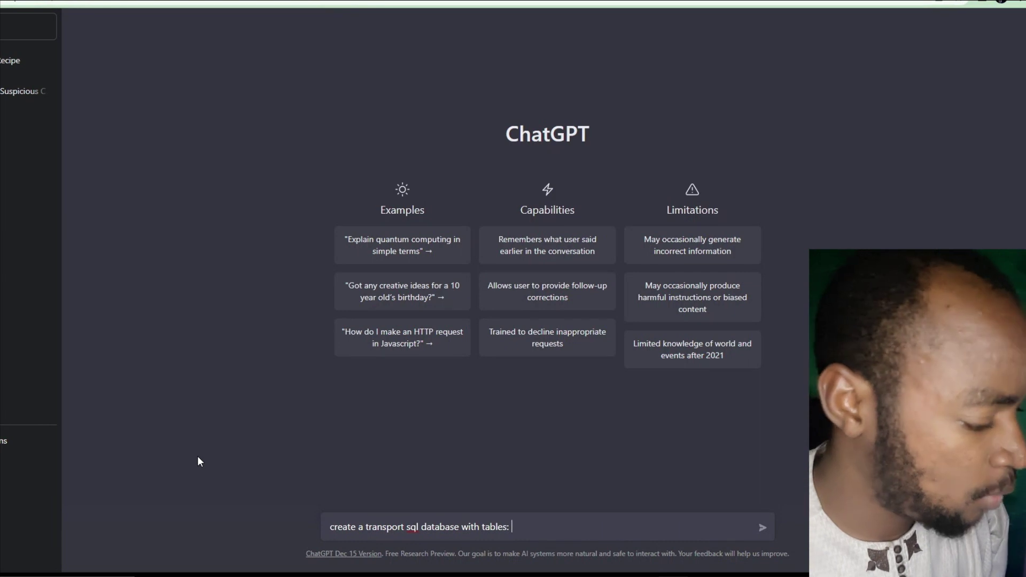
{"action": "type", "text": "drivers,"}
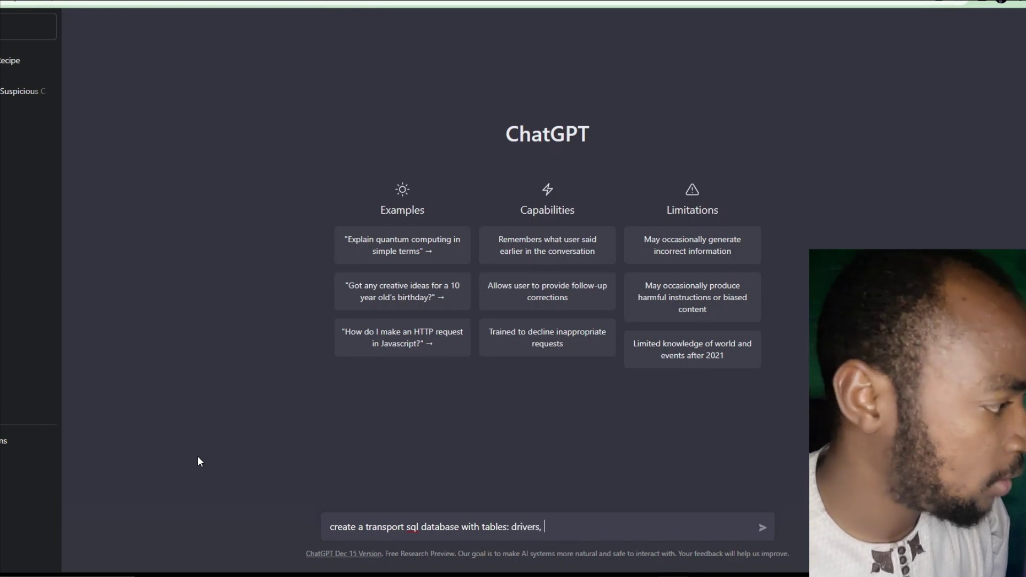
{"action": "type", "text": " trucks,account, officers"}
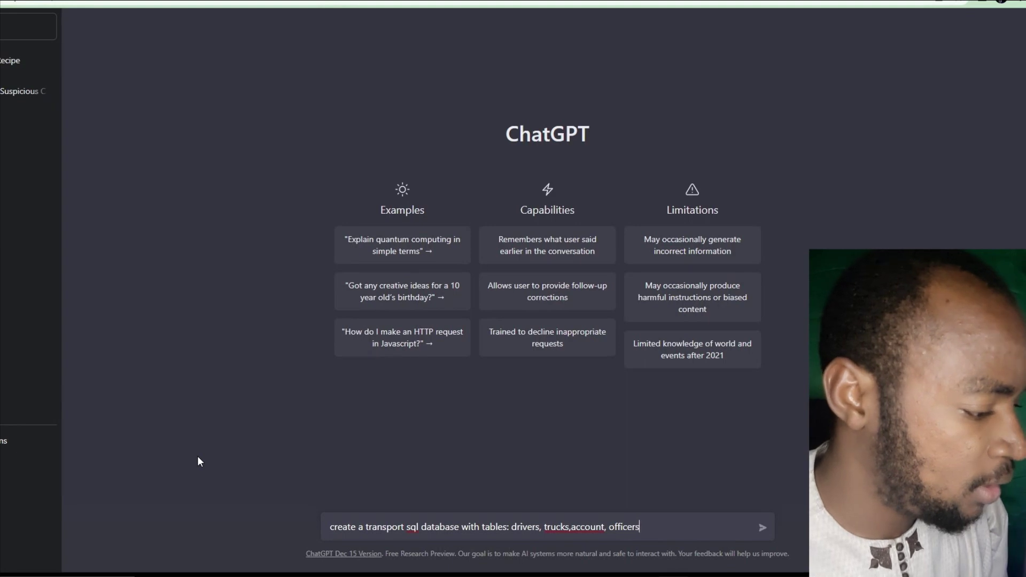
{"action": "type", "text": ", materials"}
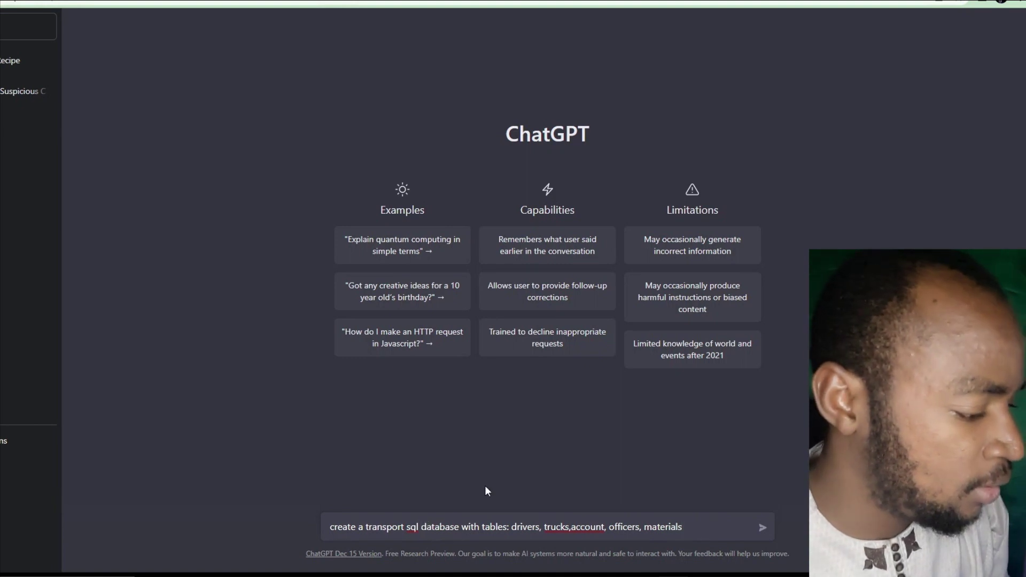
{"action": "type", "text": "rela"}
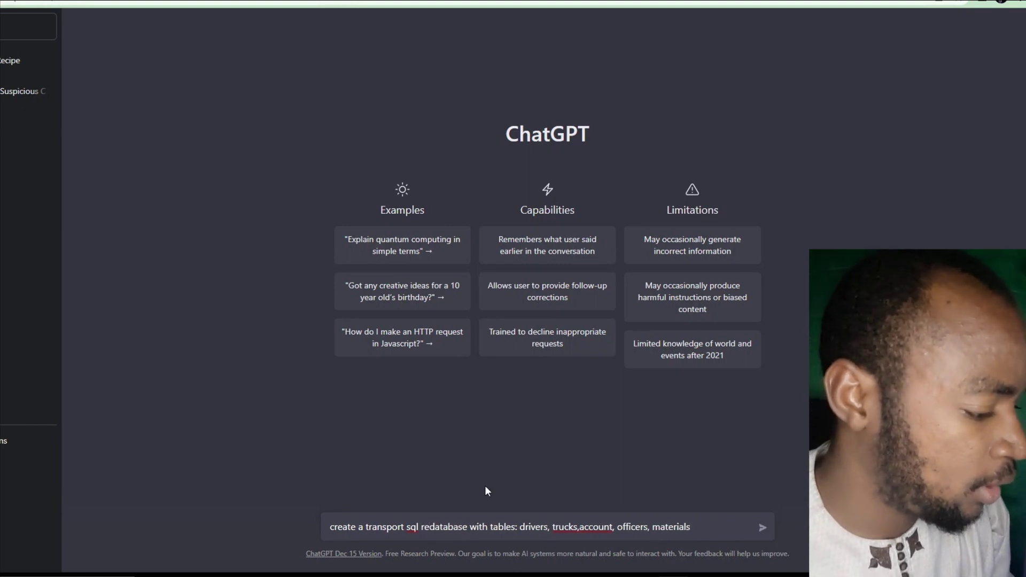
{"action": "type", "text": "tional"}
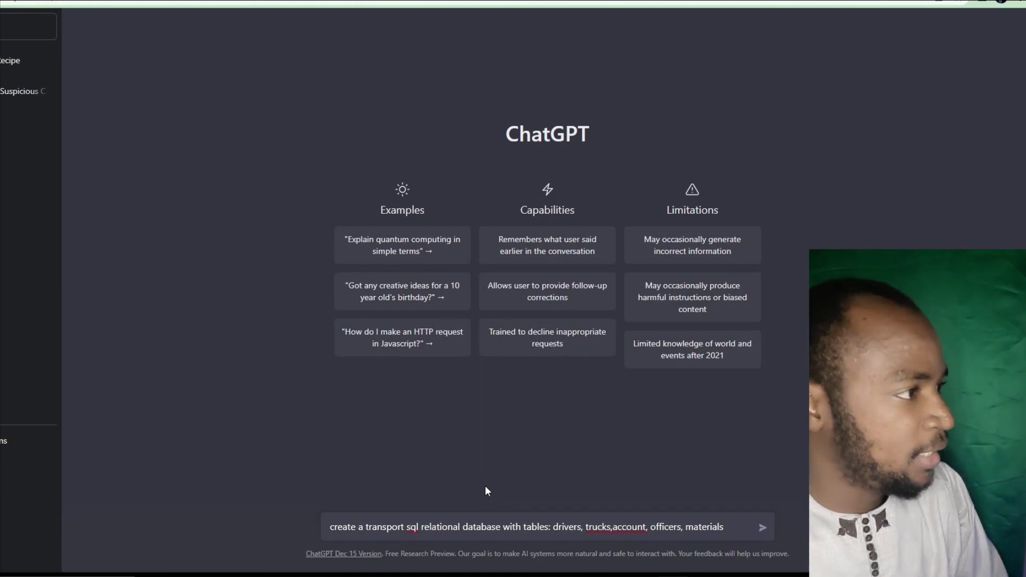
{"action": "key", "text": "Return"}
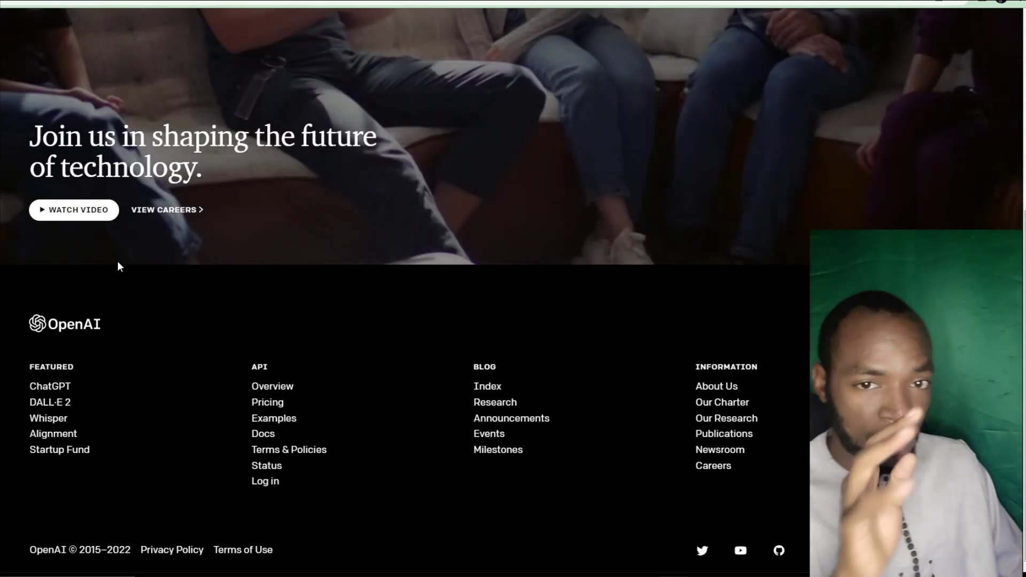
- Open DALL·E 2 from the OpenAI site and sign in with the Google account
{"action": "left_click", "coordinate": [48, 410]}
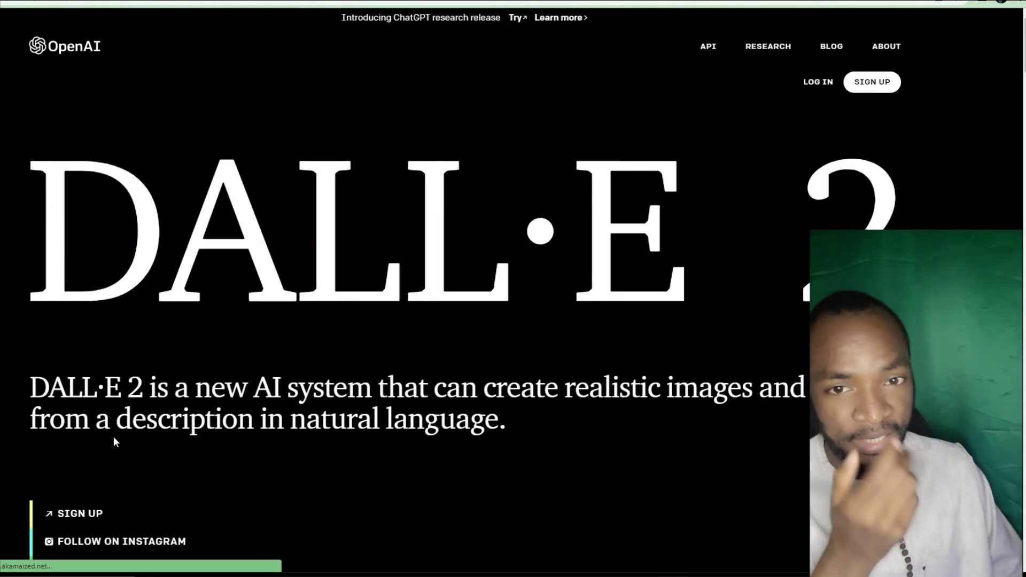
{"action": "scroll", "coordinate": [425, 329], "scroll_direction": "down", "scroll_amount": 5}
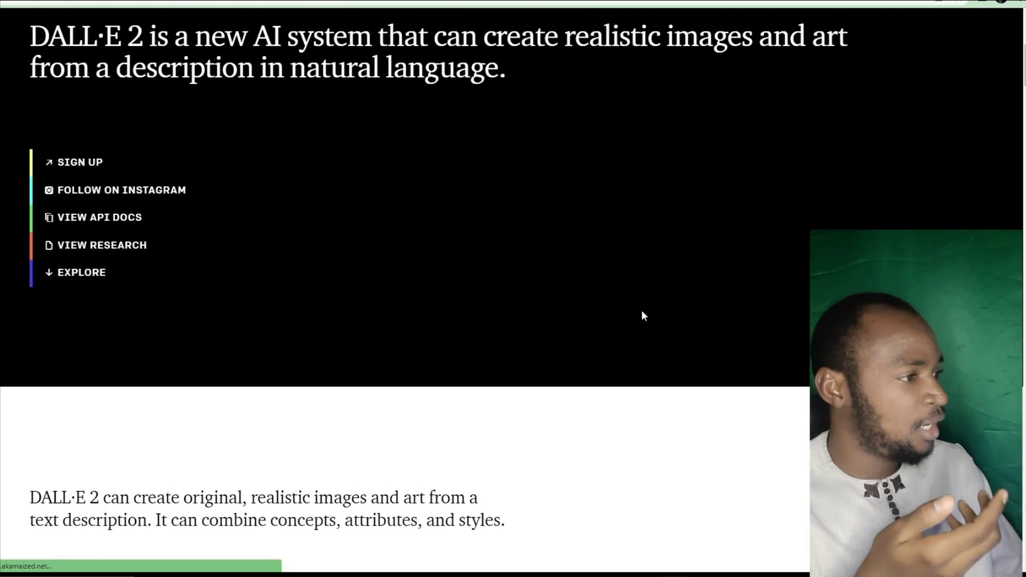
{"action": "scroll", "coordinate": [641, 310], "scroll_direction": "up", "scroll_amount": 5}
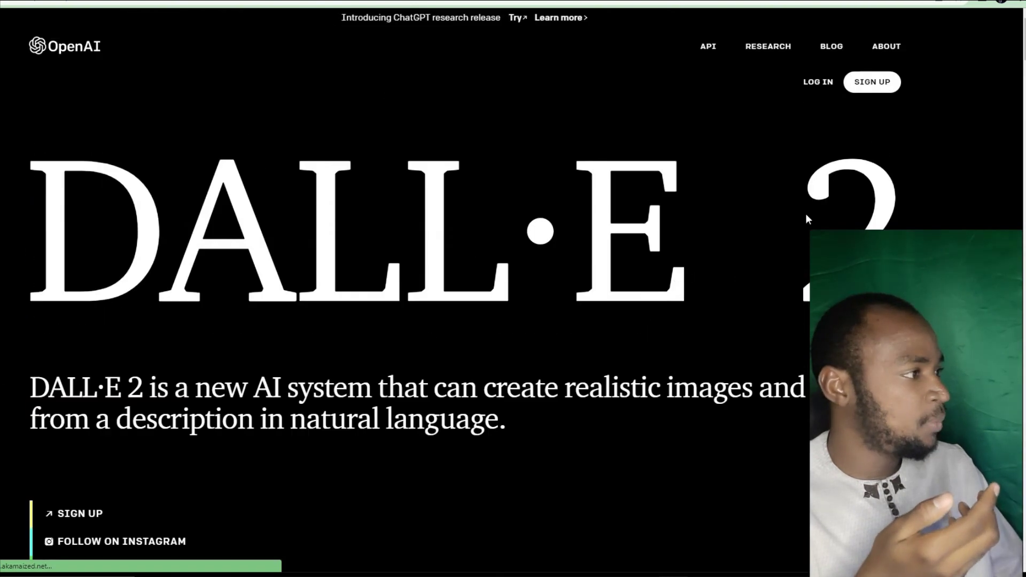
{"action": "left_click", "coordinate": [824, 83]}
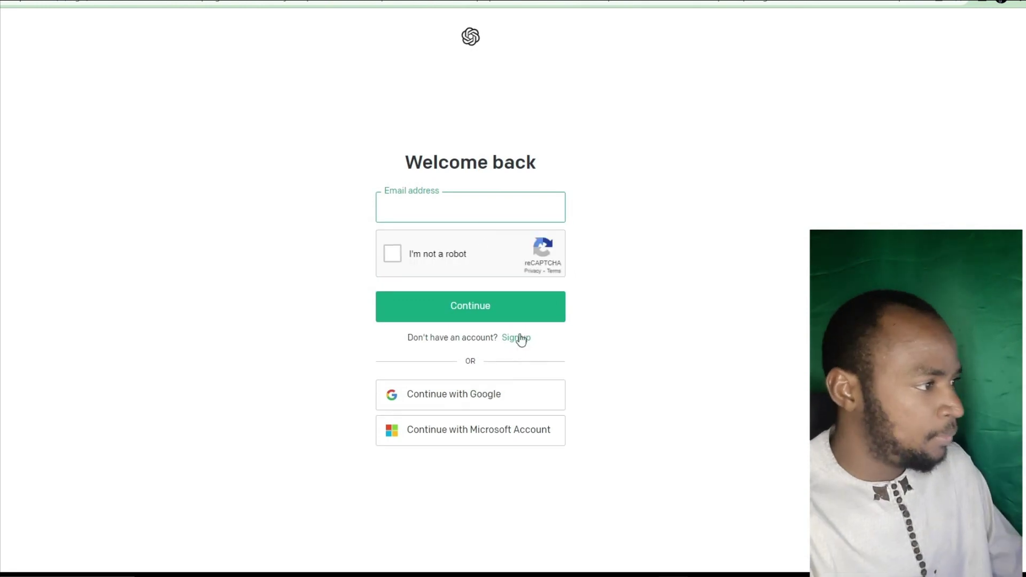
{"action": "left_click", "coordinate": [495, 400]}
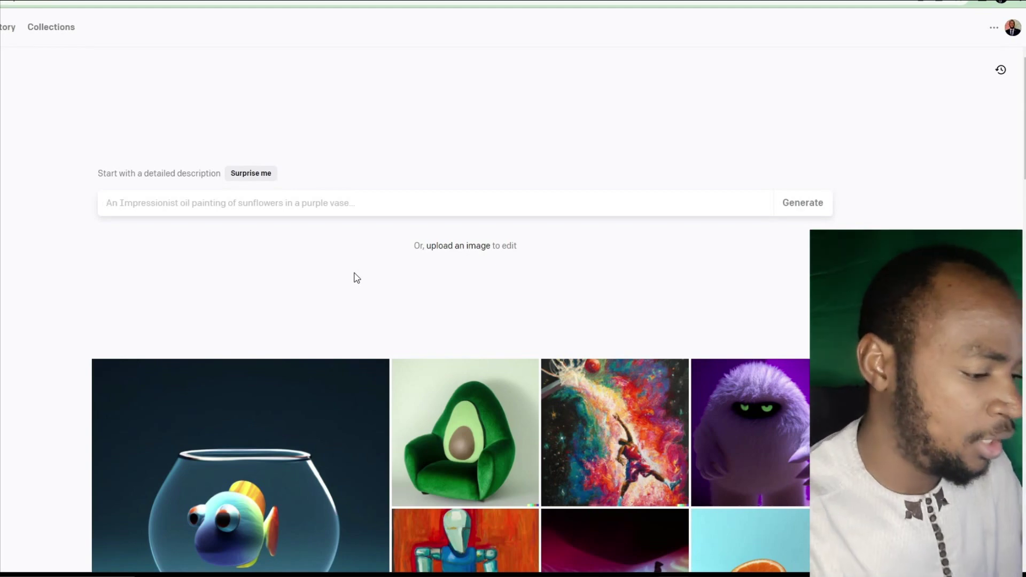
{"action": "type", "text": "a cat eating "}
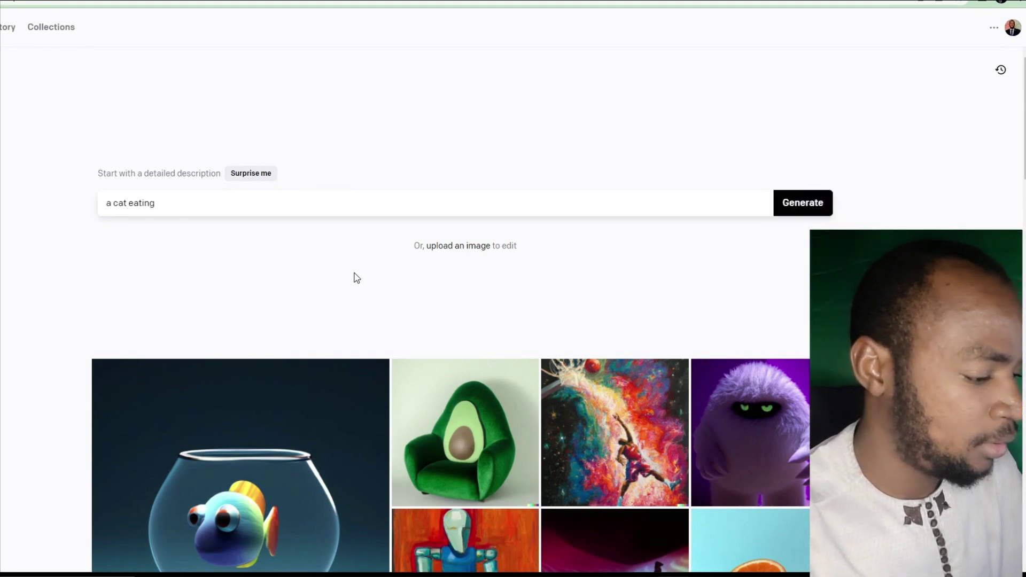
{"action": "type", "text": "chicken"}
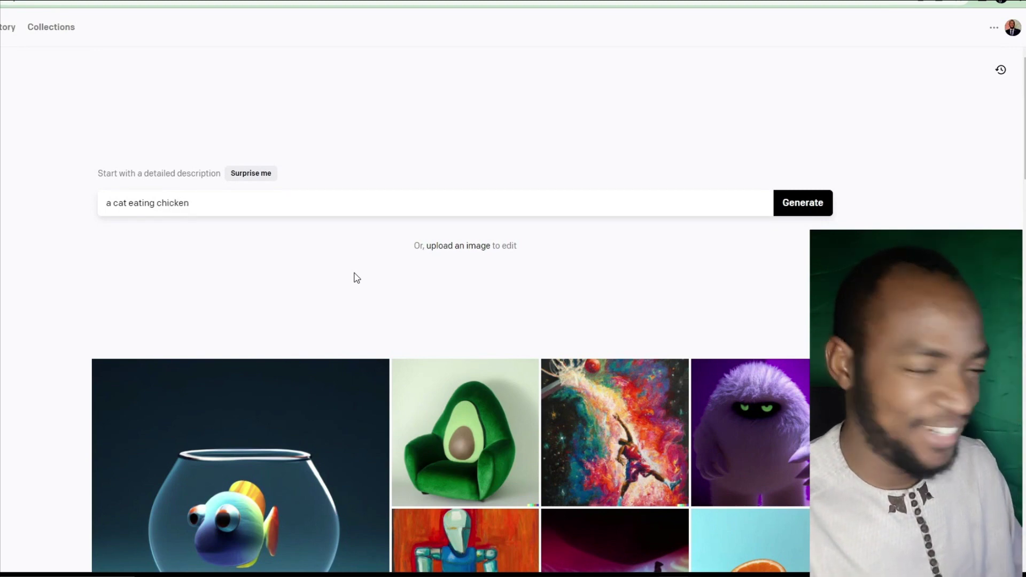
{"action": "key", "text": "Return"}
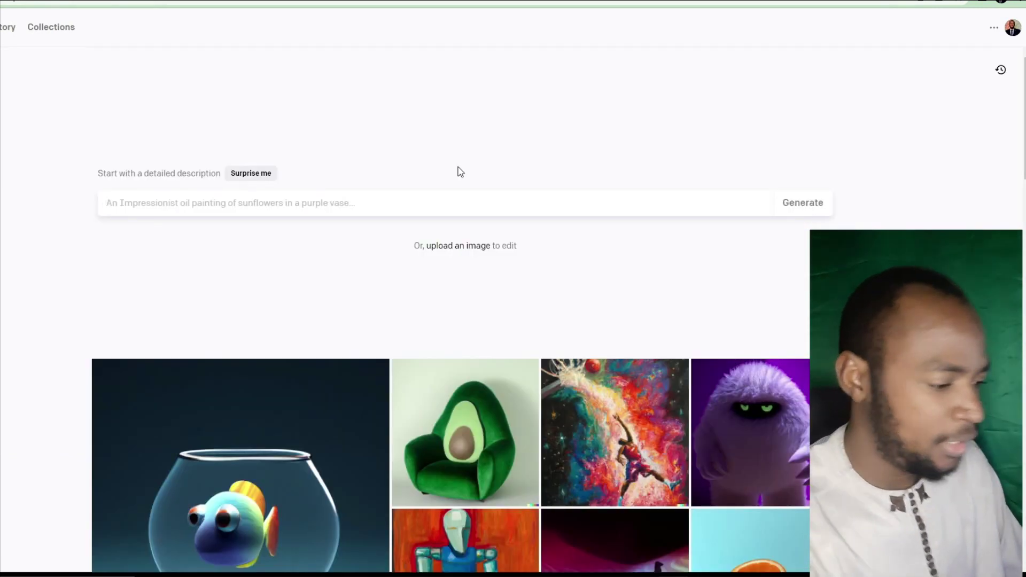
- Generate DALL·E 2 images from the prompt 'a cat playing piano'
{"action": "type", "text": "a a"}
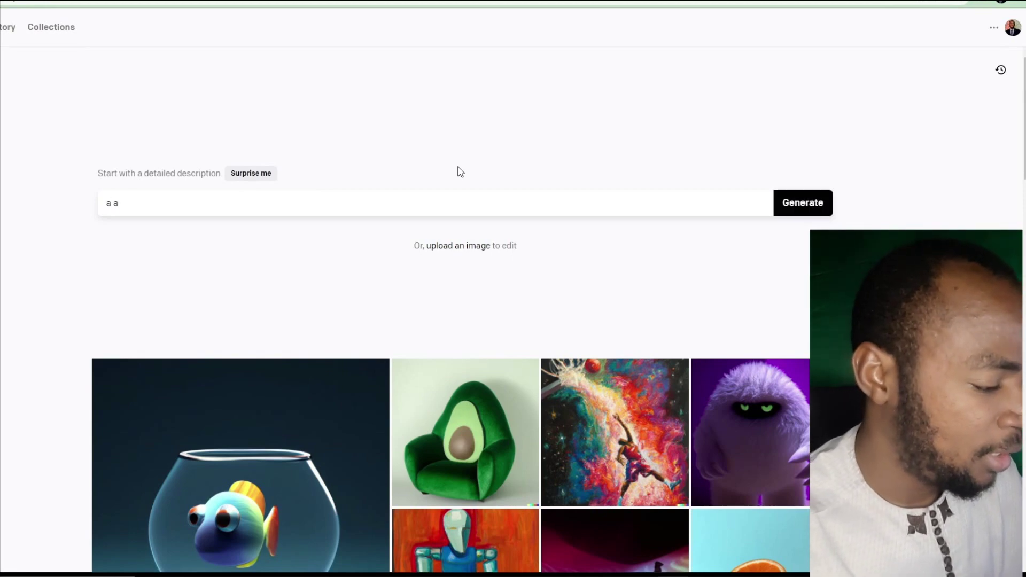
{"action": "key", "text": "BackSpace"}
{"action": "type", "text": "cat play"}
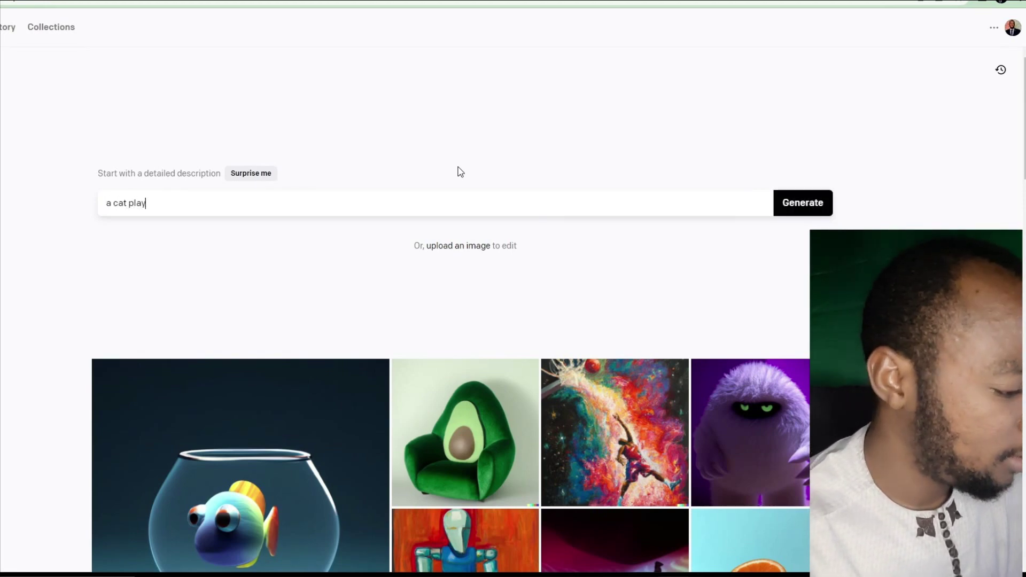
{"action": "type", "text": "ing piano"}
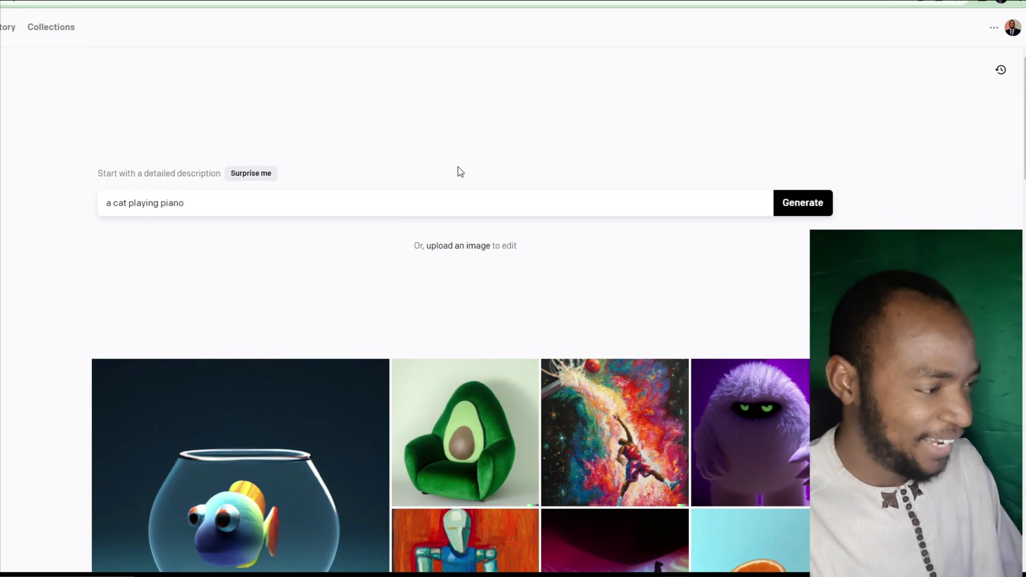
{"action": "key", "text": "Return"}
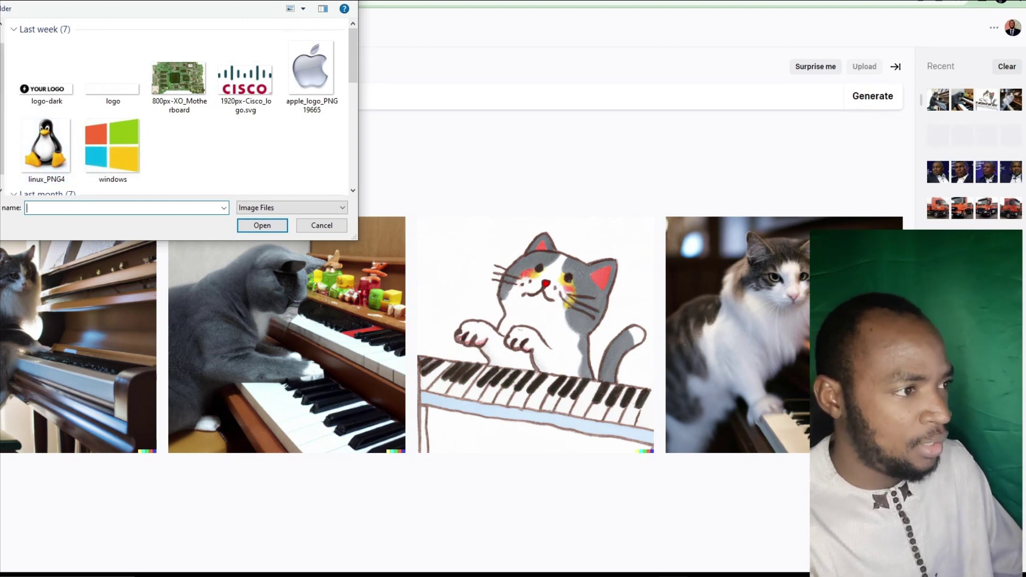
- Upload IMG_0001, crop it to a square, and generate variations of it
{"action": "double_click", "coordinate": [57, 96]}
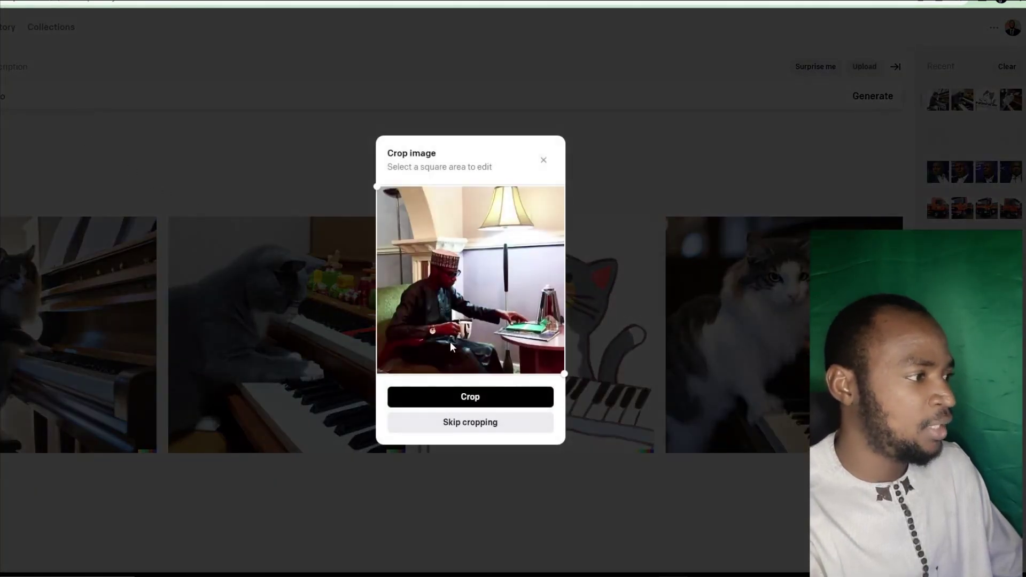
{"action": "left_click", "coordinate": [513, 406]}
{"action": "left_click", "coordinate": [501, 423]}
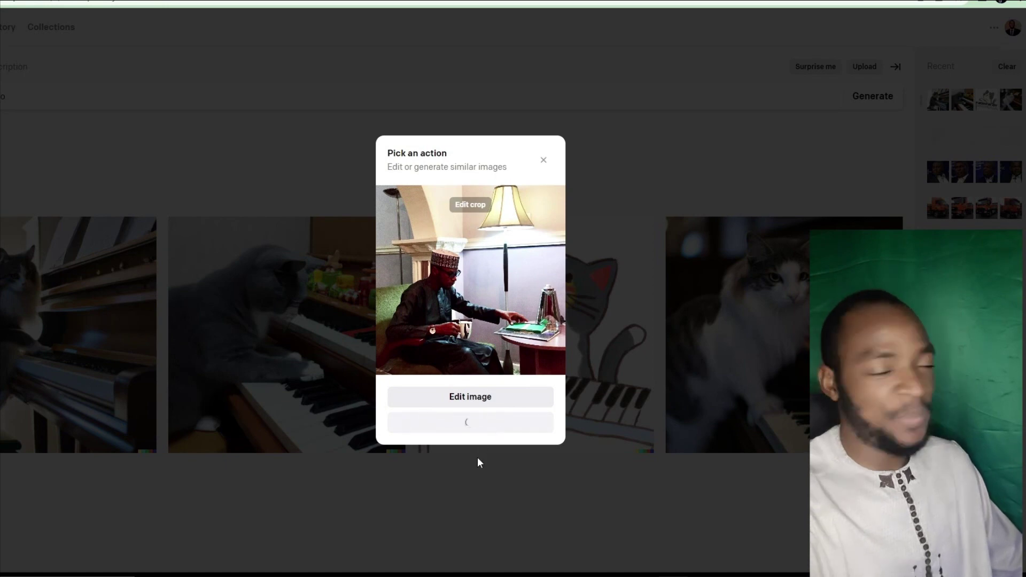